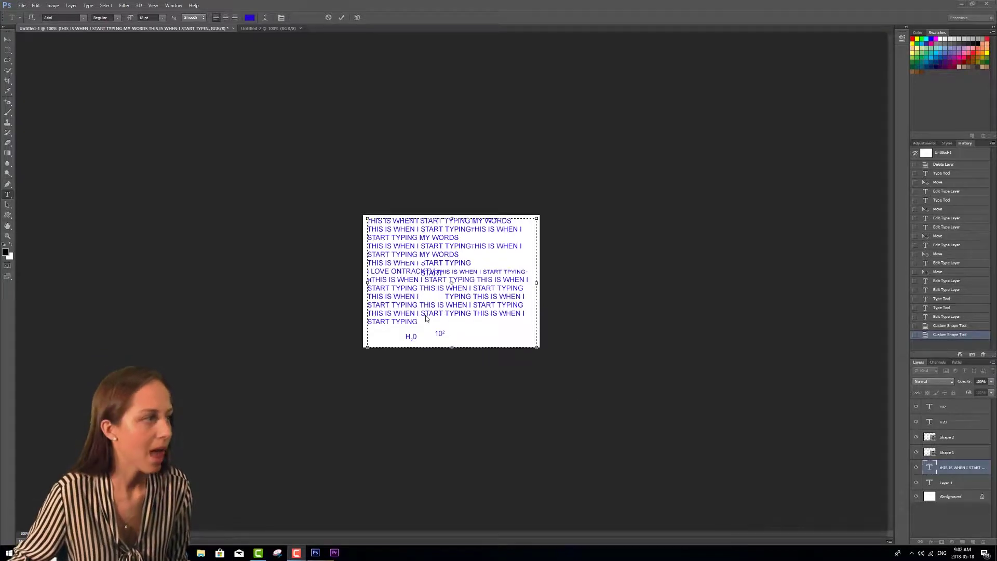
Open the Character panel from the Window menu, showing Arial Regular at 18 pt.
click(174, 5)
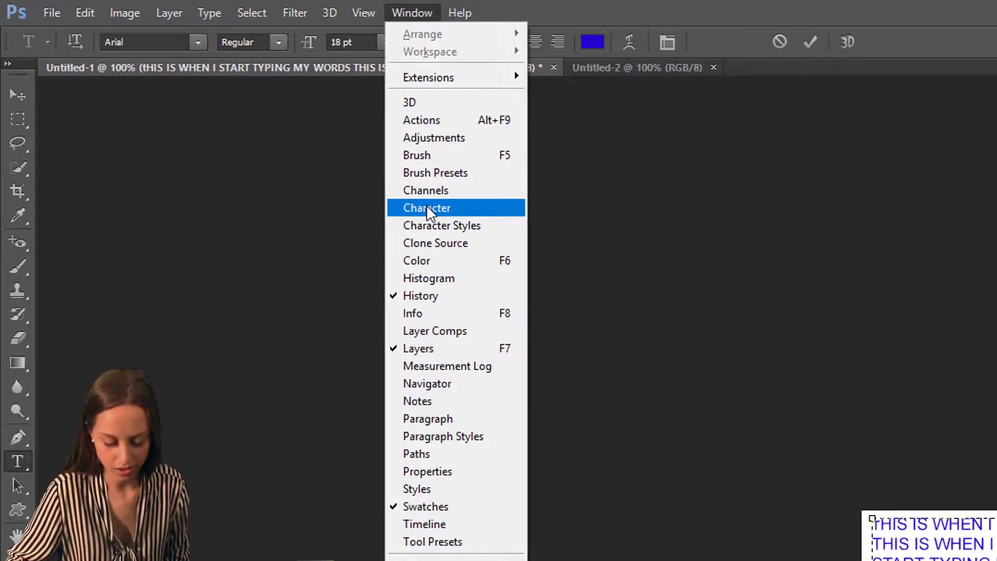
click(426, 208)
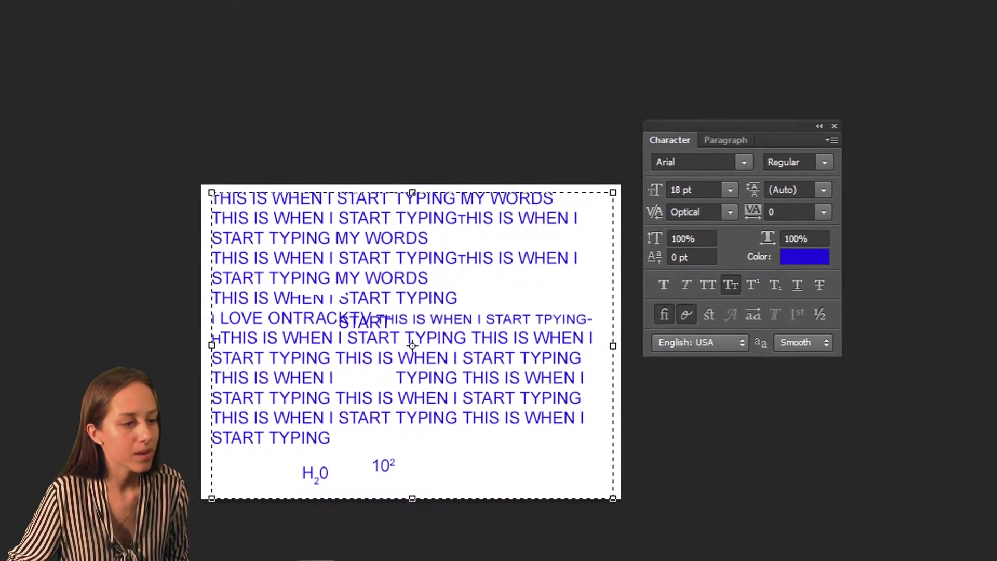
Move the Character panel beside the canvas, select the whole blue paragraph and list the fonts.
drag(862, 11, 727, 61)
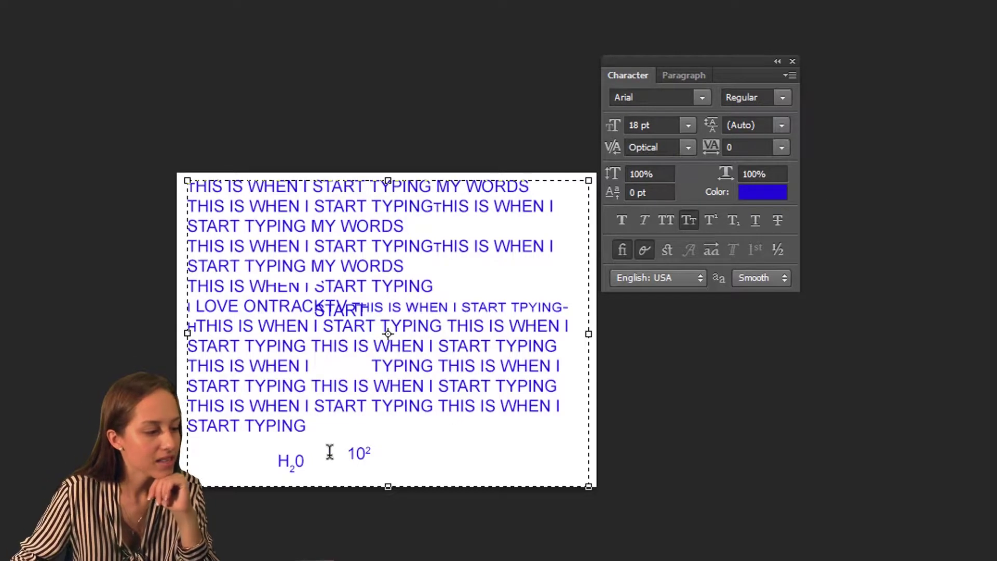
drag(324, 425, 164, 148)
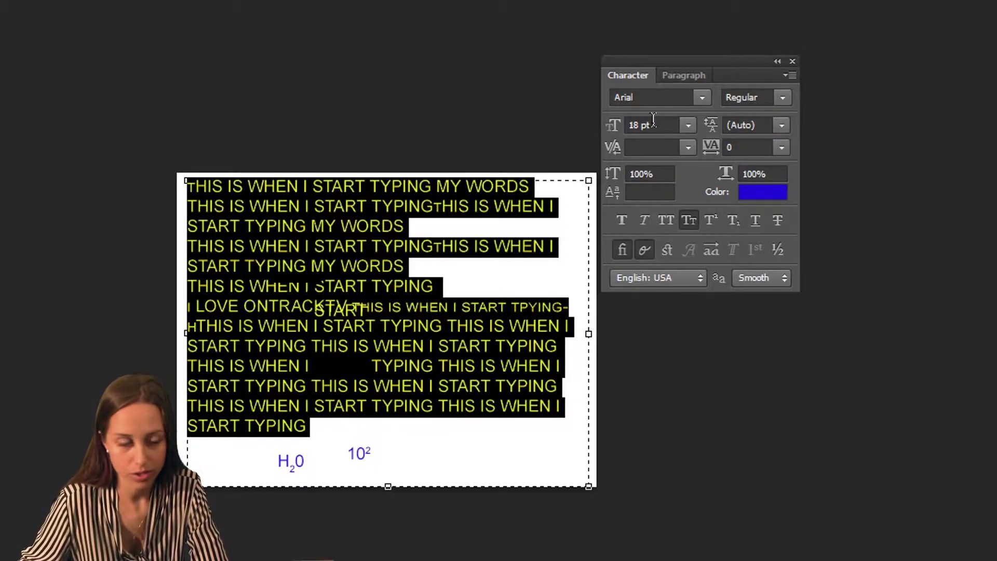
click(702, 97)
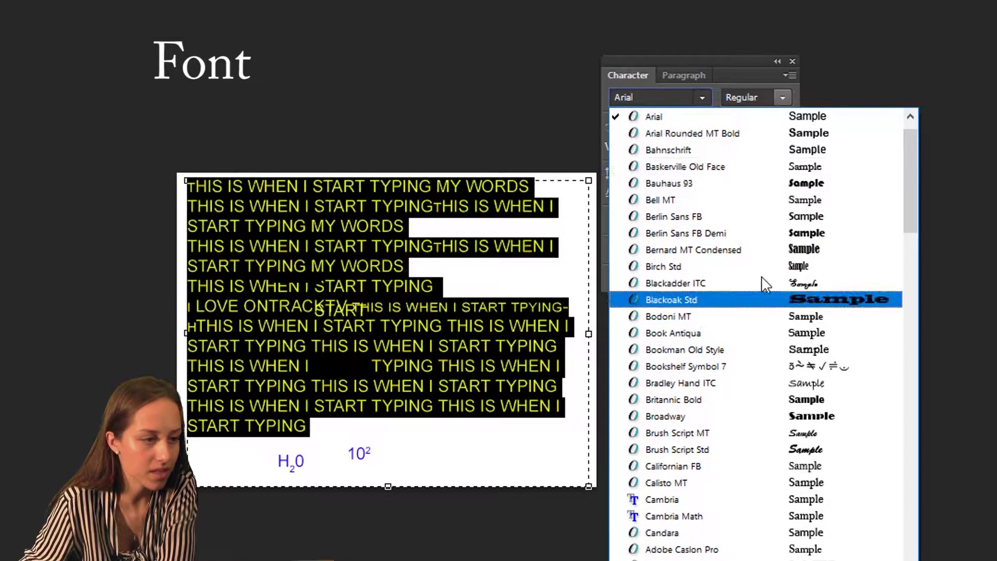
Try Arial Rounded MT Bold on the paragraph, then set it to Arial Narrow Bold.
click(679, 133)
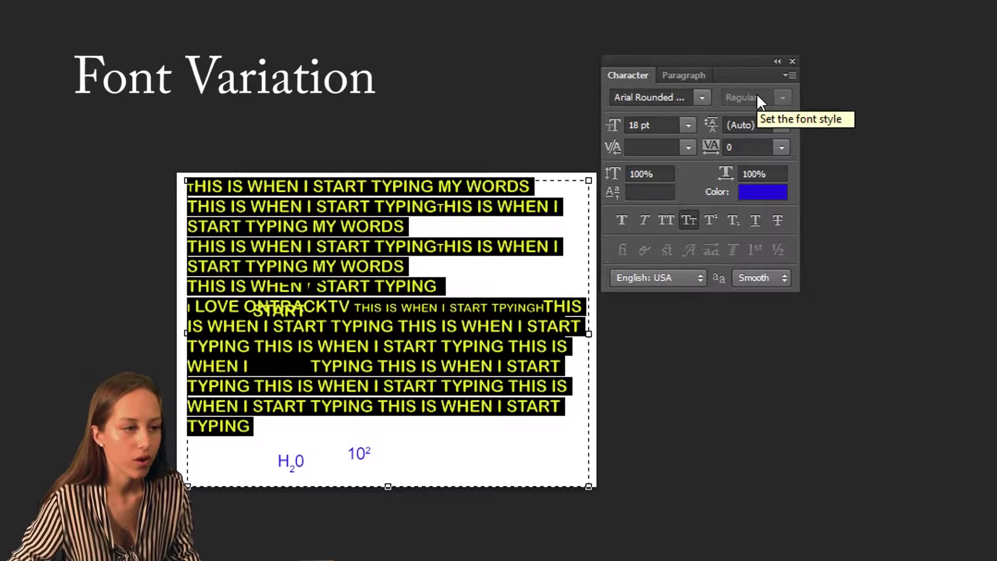
click(702, 97)
scroll(693, 166, up, 2)
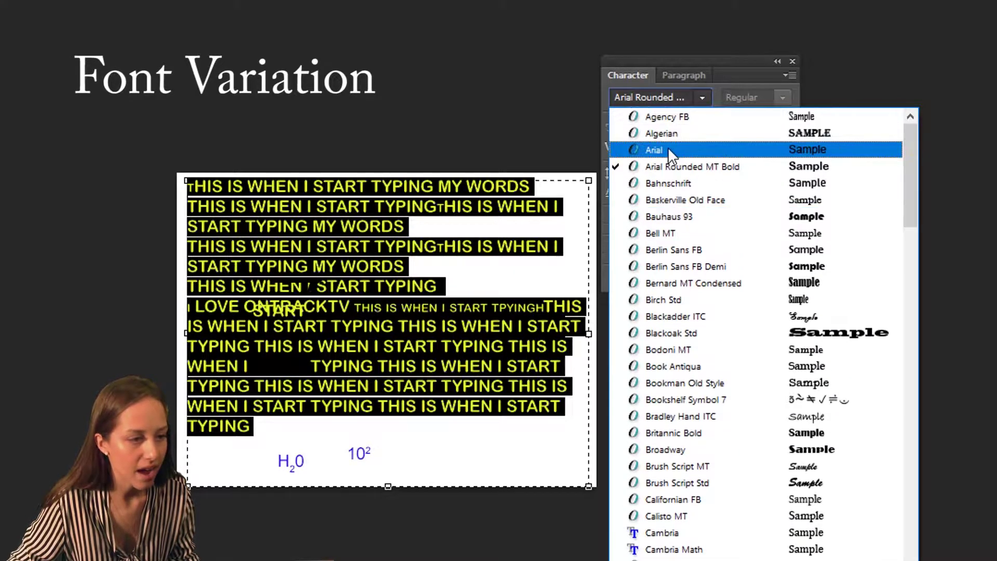
click(668, 149)
click(783, 97)
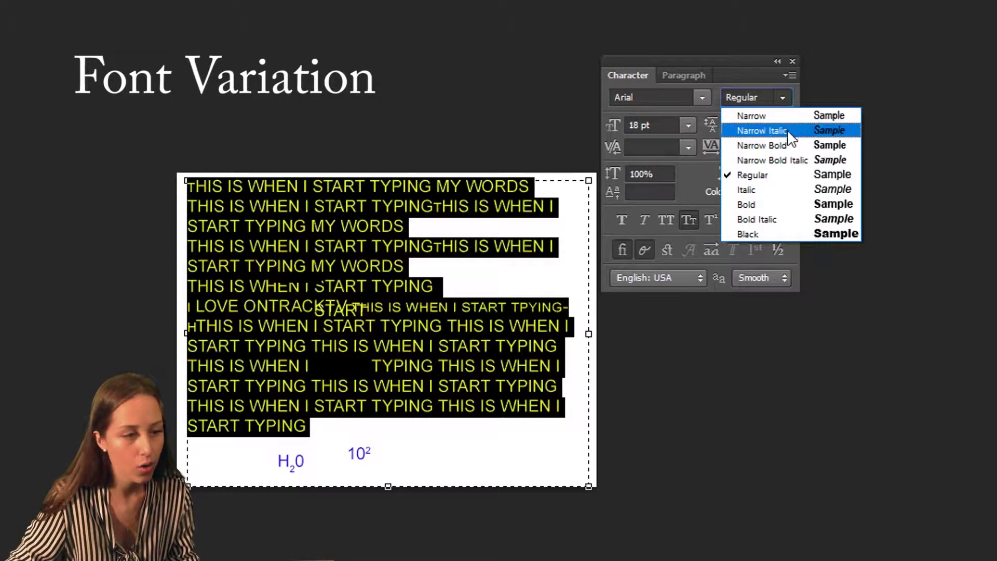
click(768, 146)
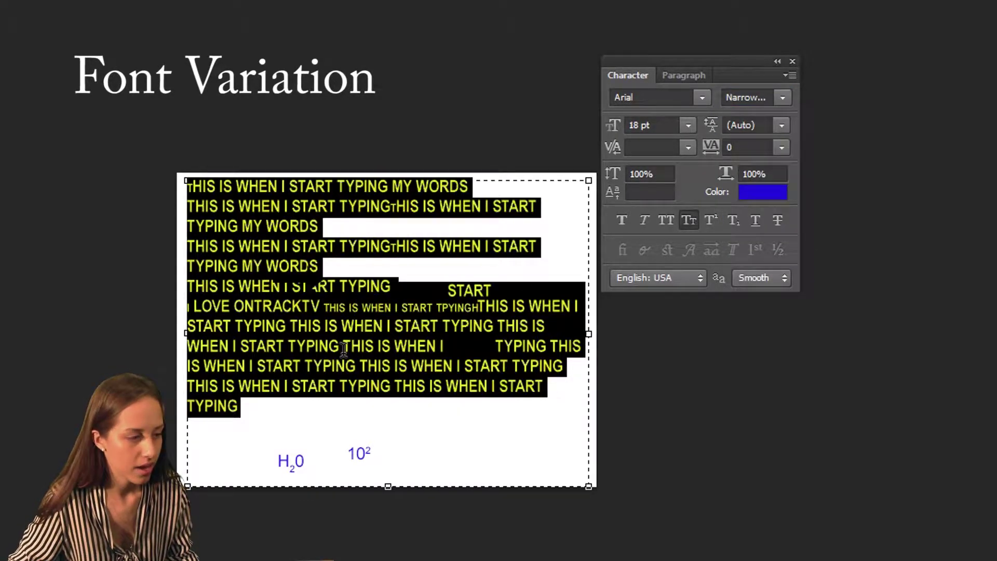
click(688, 125)
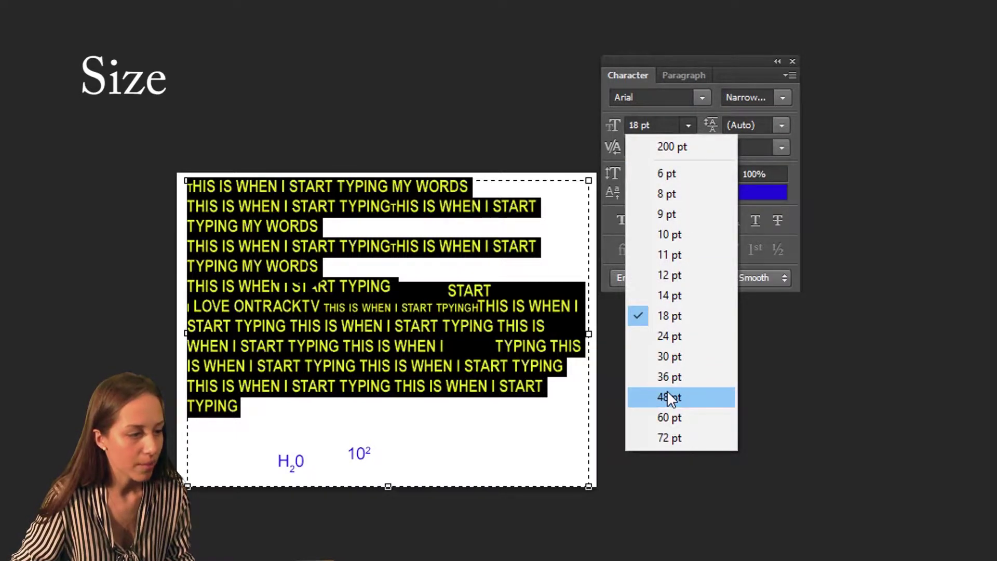
click(667, 394)
click(687, 125)
click(680, 252)
click(688, 125)
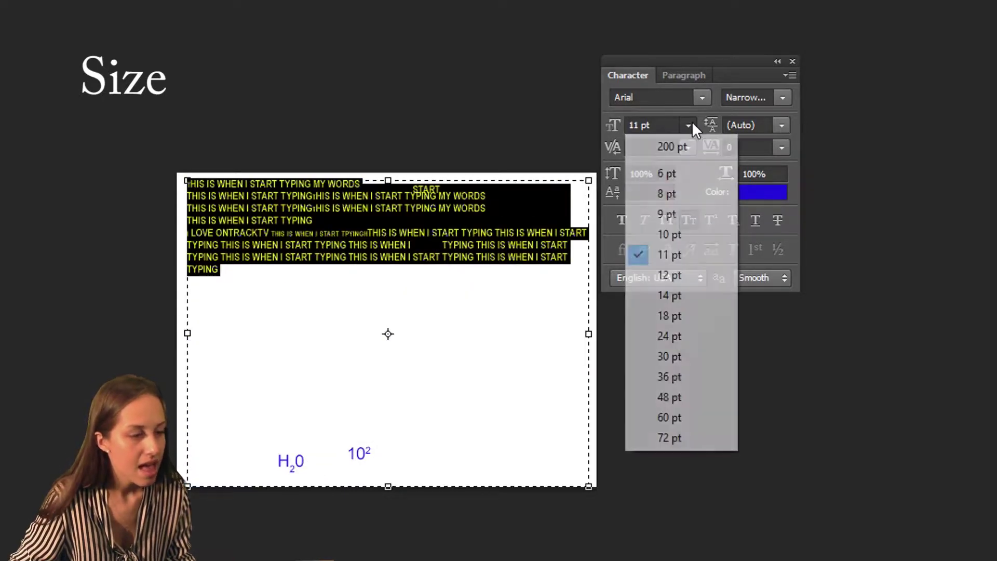
click(669, 315)
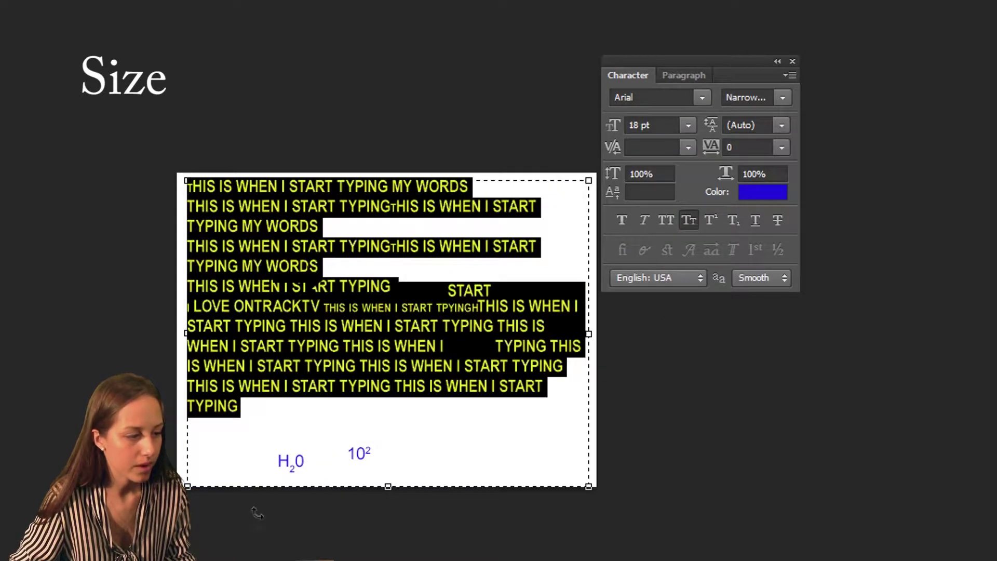
click(290, 423)
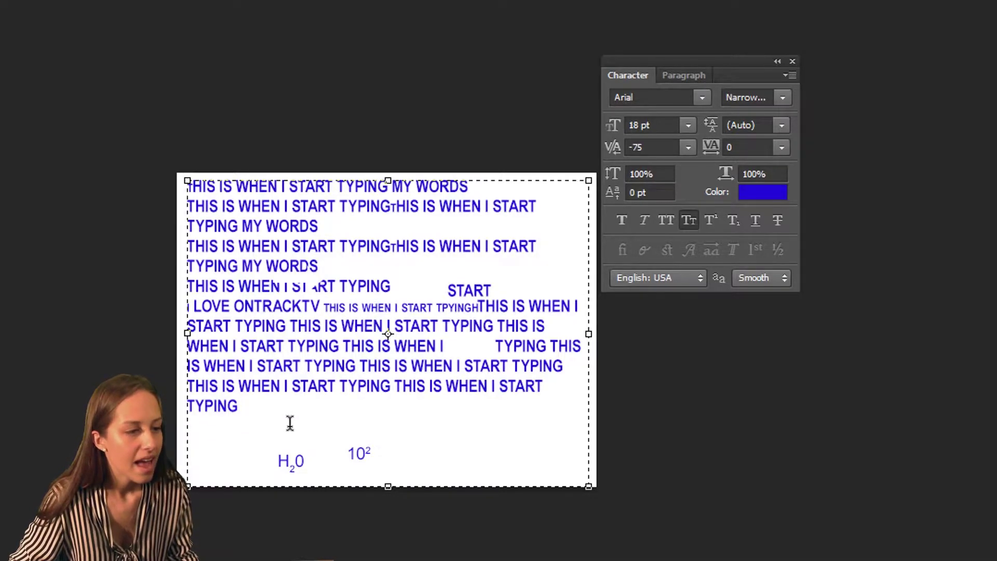
drag(338, 414, 169, 175)
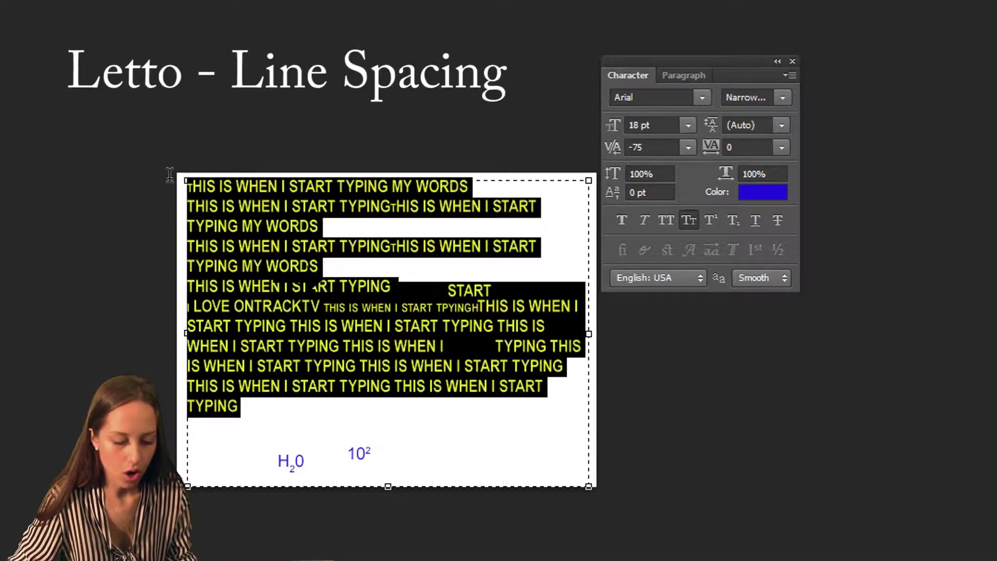
click(780, 125)
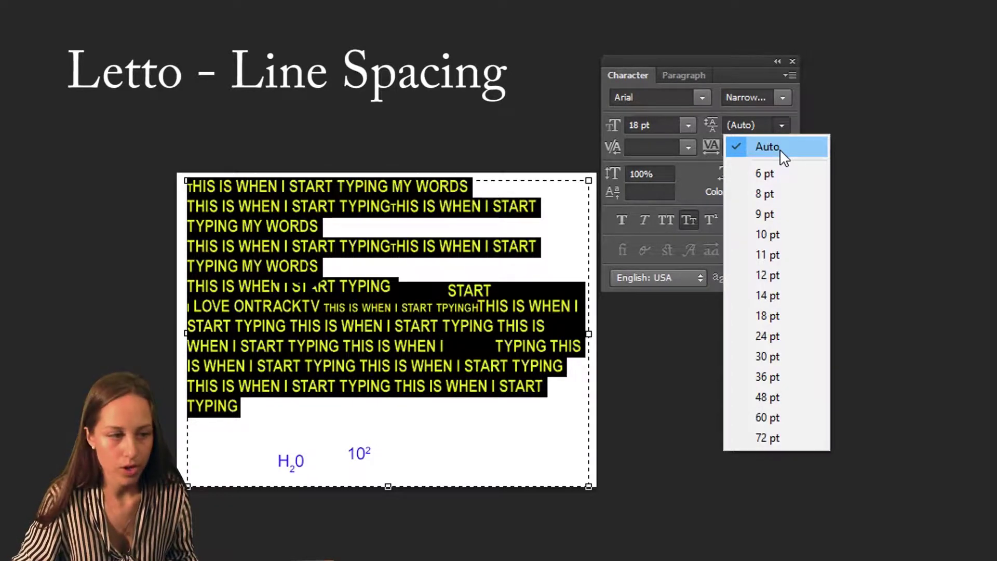
click(771, 173)
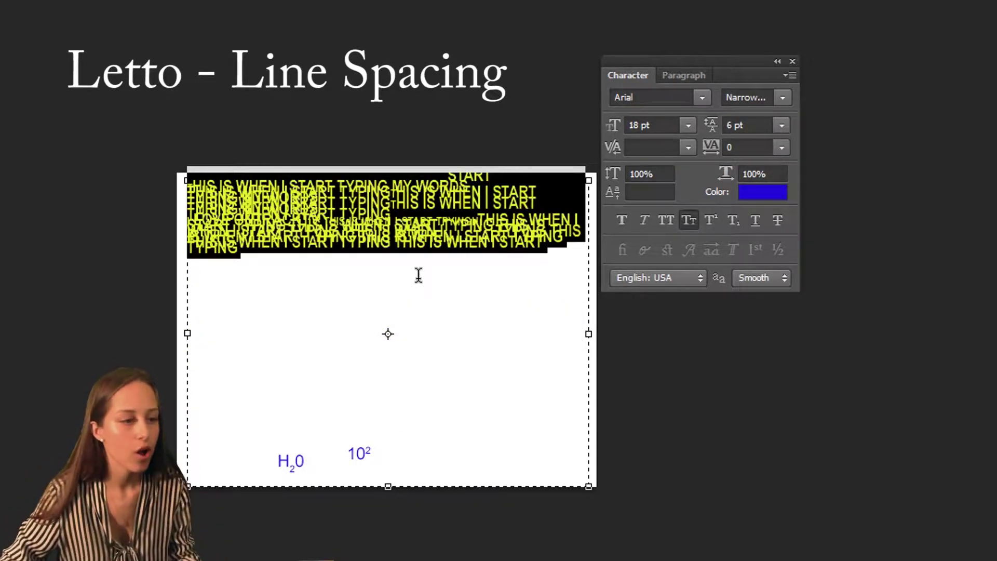
click(781, 125)
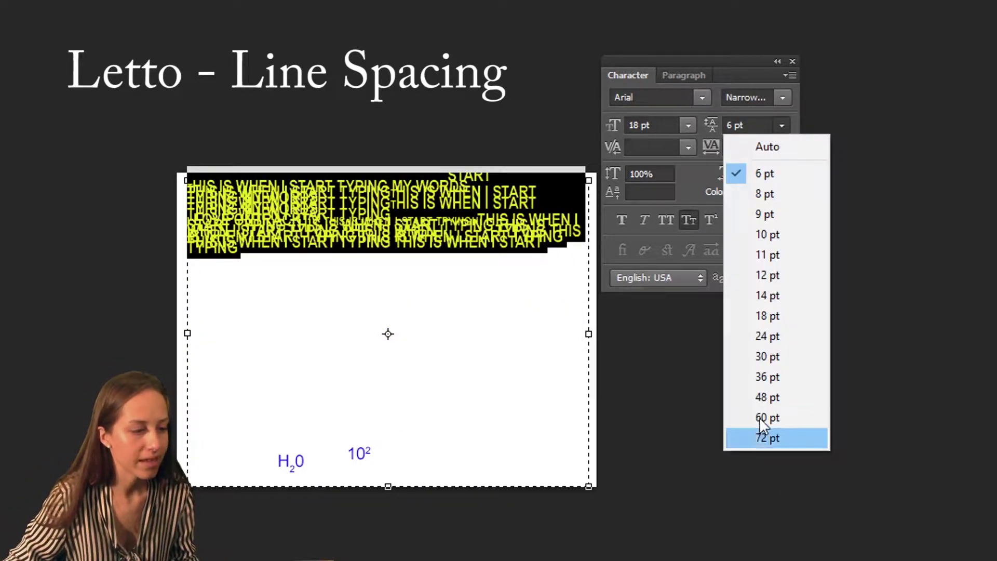
click(761, 417)
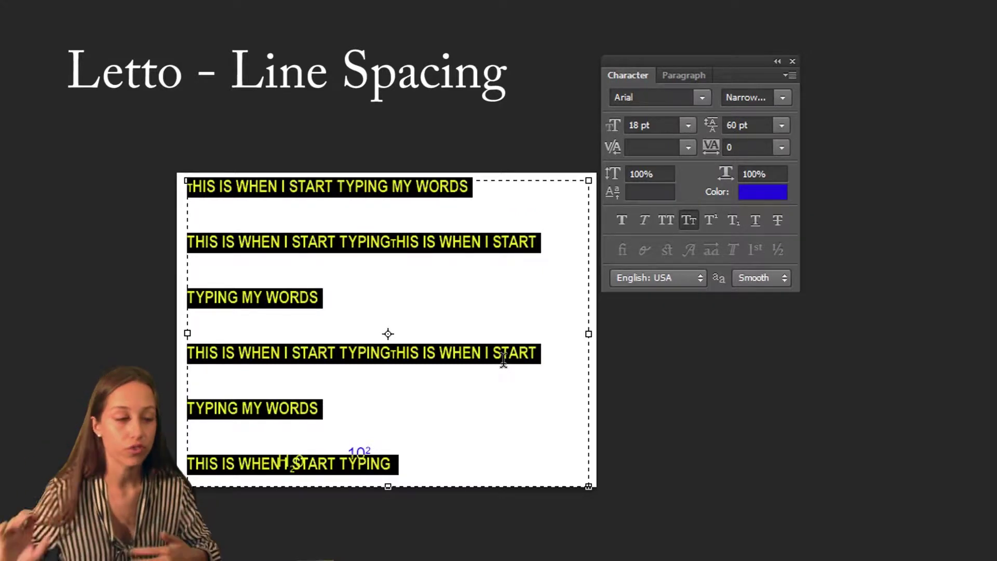
click(782, 126)
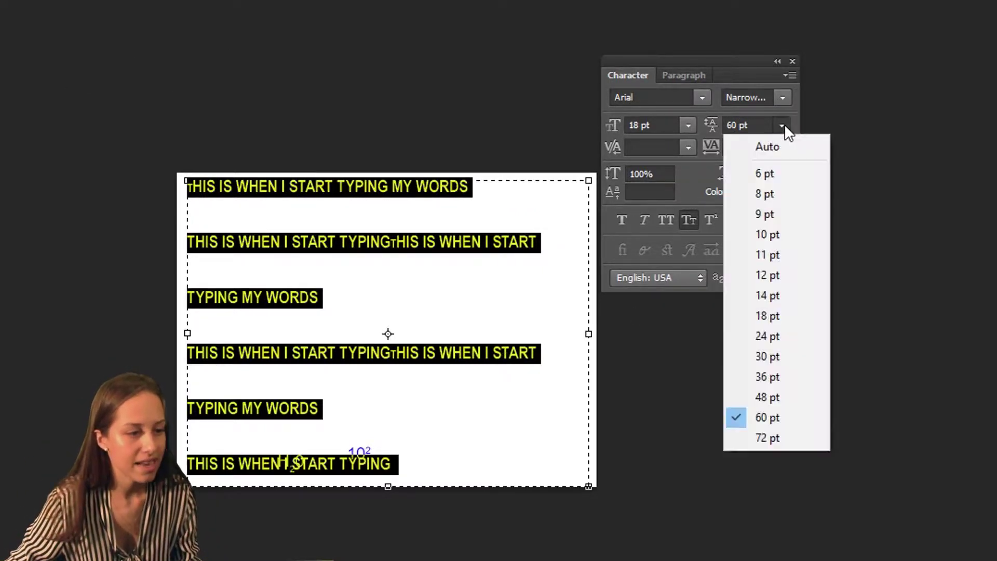
click(779, 141)
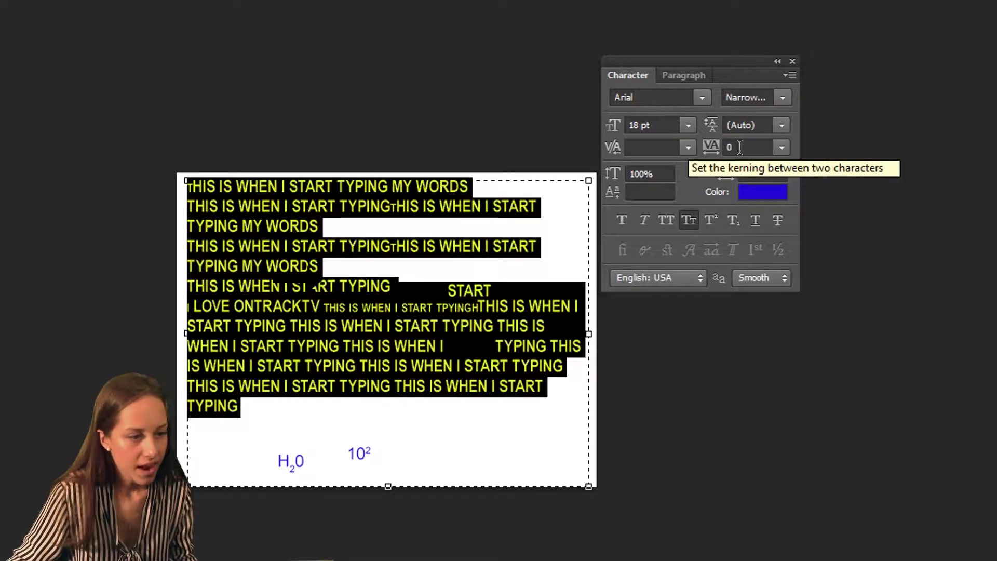
click(781, 148)
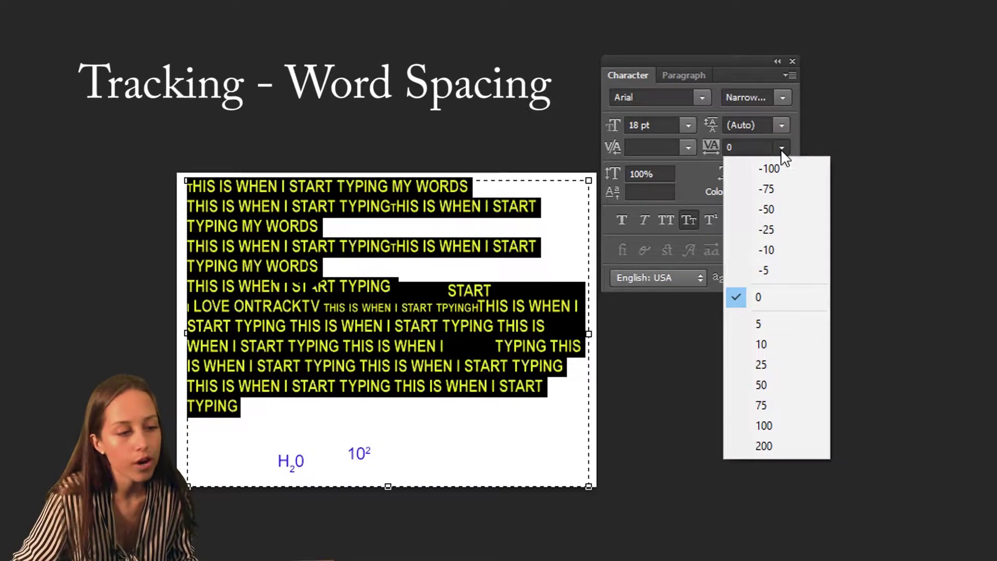
click(780, 169)
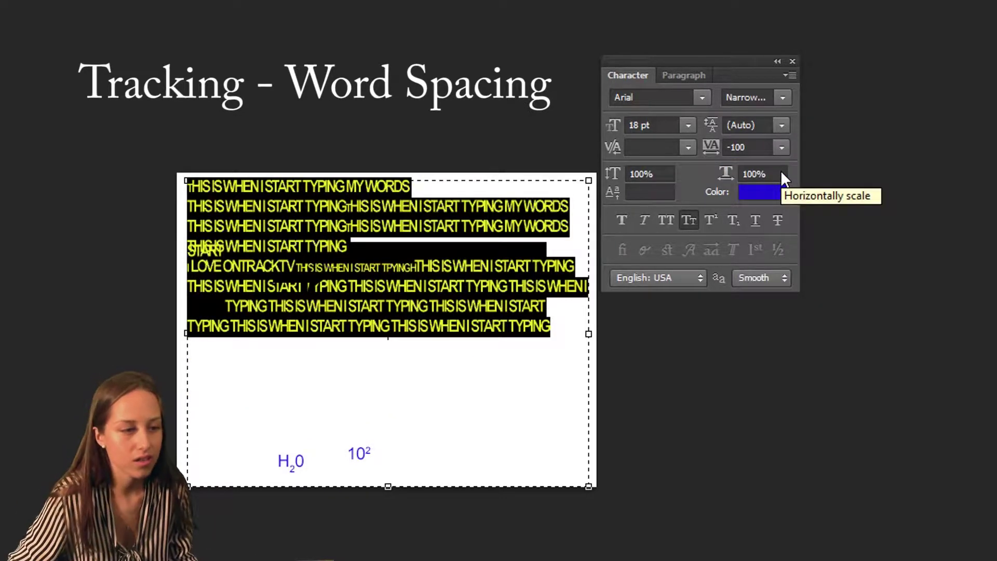
click(782, 147)
click(764, 444)
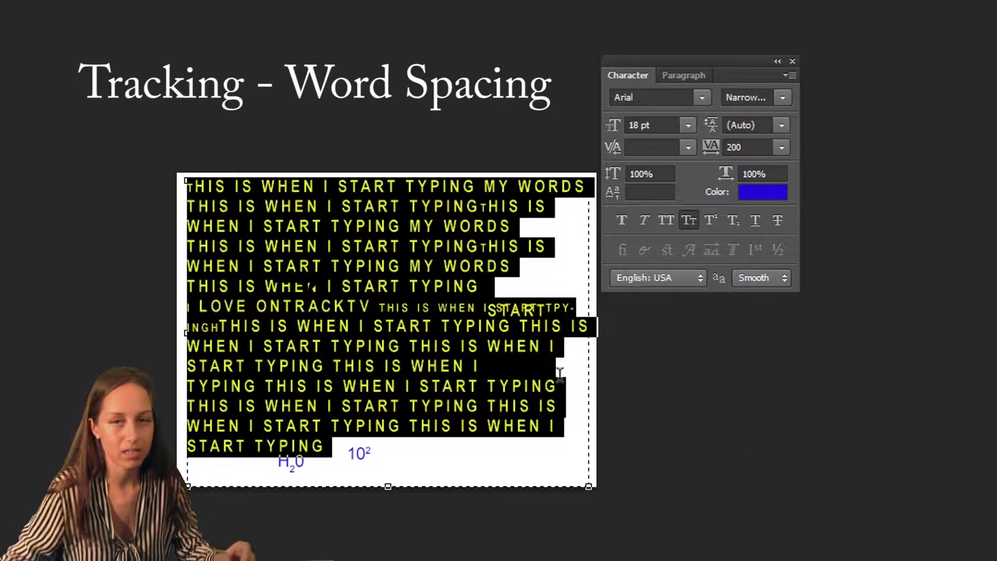
click(780, 148)
click(760, 301)
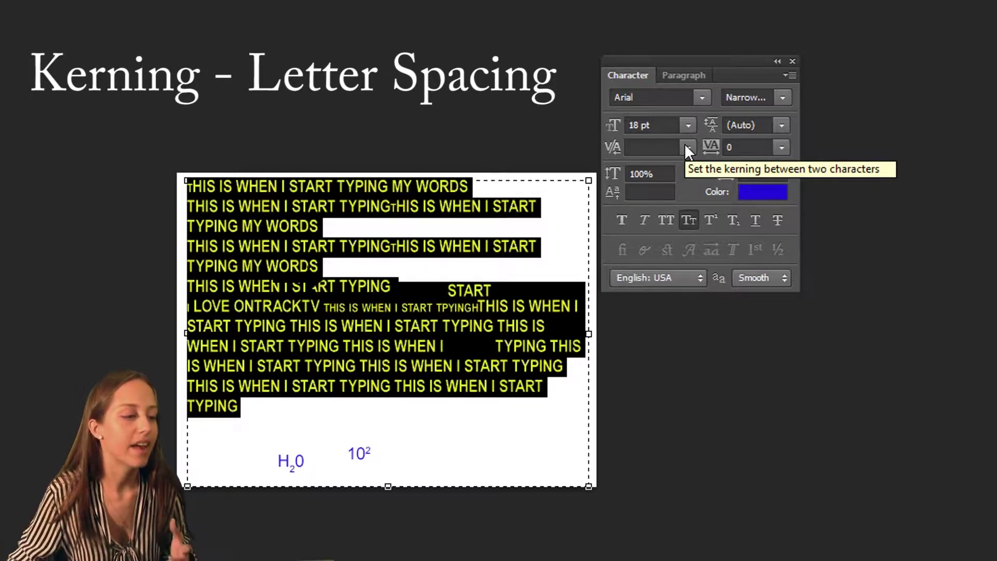
Select the last word TYPING and view the kerning presets without changing them.
click(305, 437)
drag(247, 407, 187, 407)
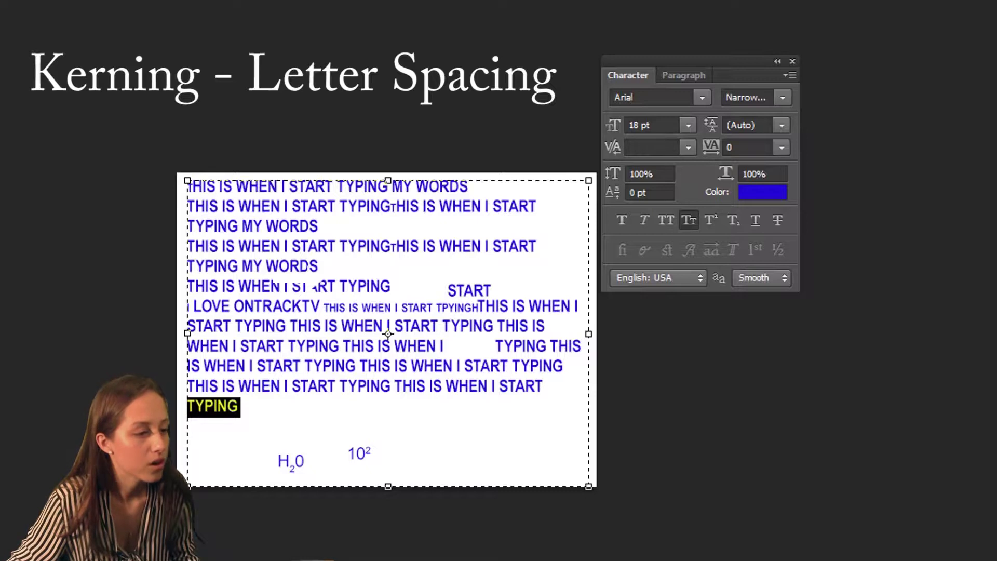
click(689, 148)
click(251, 407)
Narrow the selection to the letters NG and review kerning presets, leaving kerning unchanged.
drag(251, 407, 217, 407)
click(688, 147)
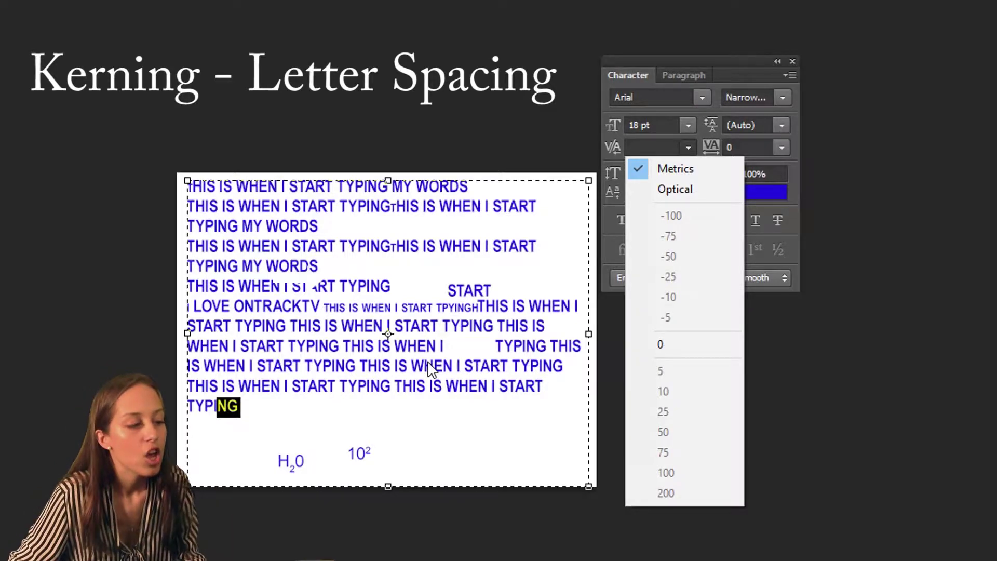
click(491, 414)
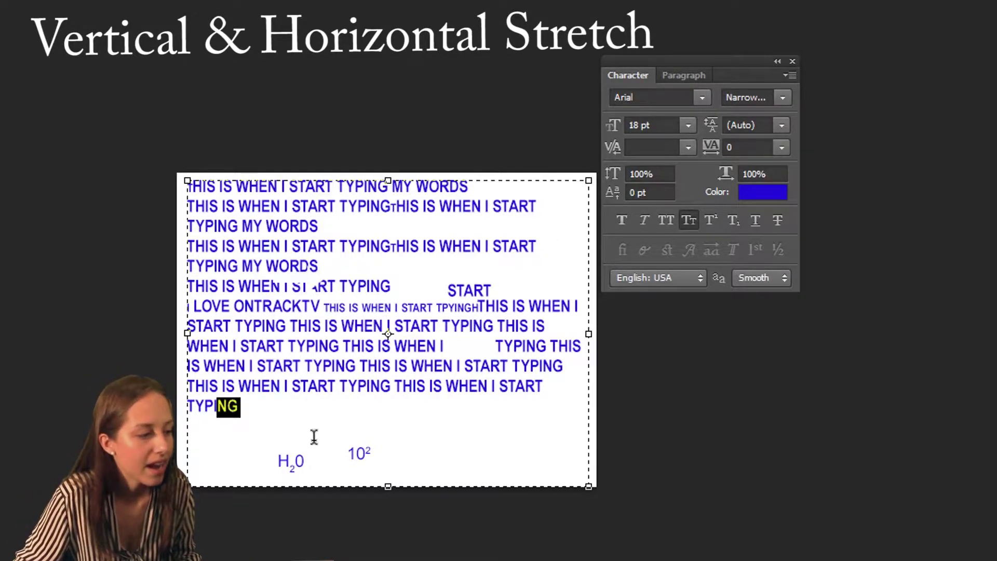
Select all the text and return Vertical Scale to 100% after entering 200%.
key(ctrl+a)
click(663, 169)
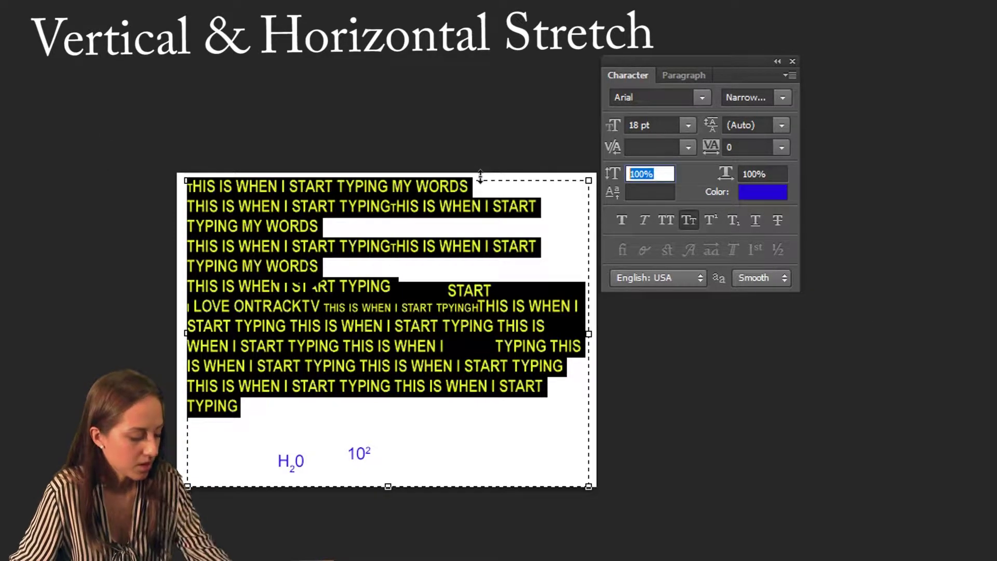
text(200)
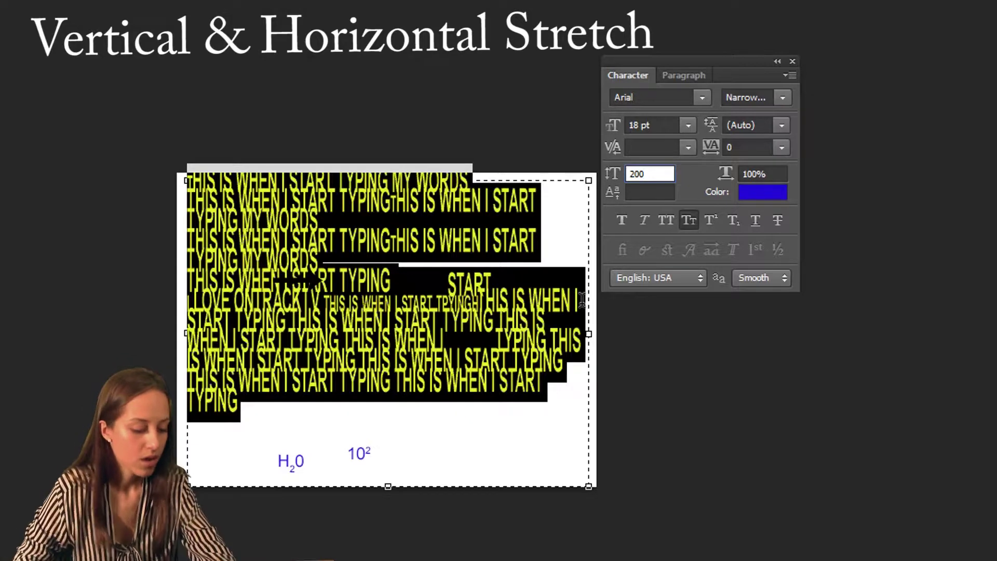
key(BackSpace)
key(BackSpace)
key(BackSpace)
text(100)
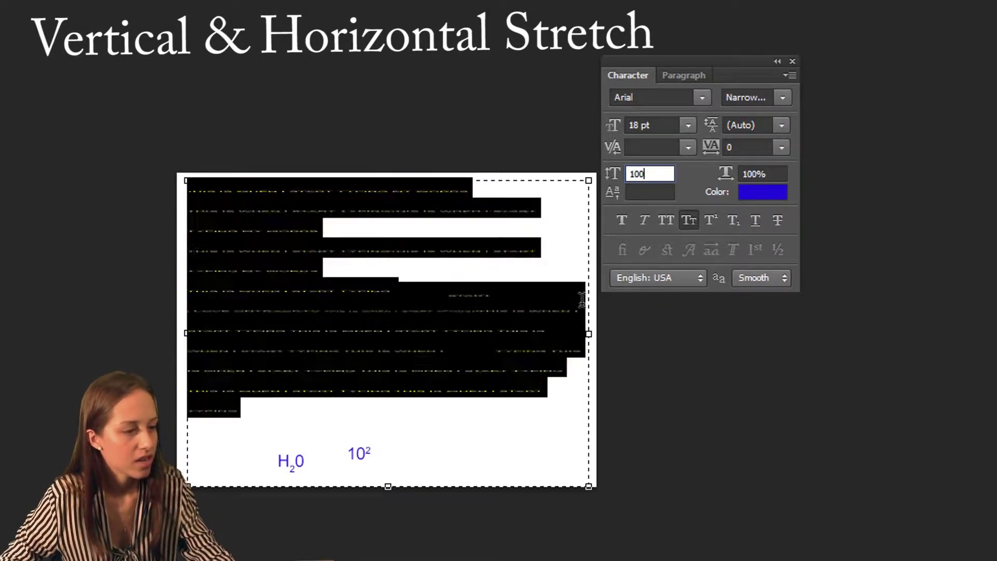
Try Horizontal Scale at 200% and 2%, then restore it to 100%.
click(765, 175)
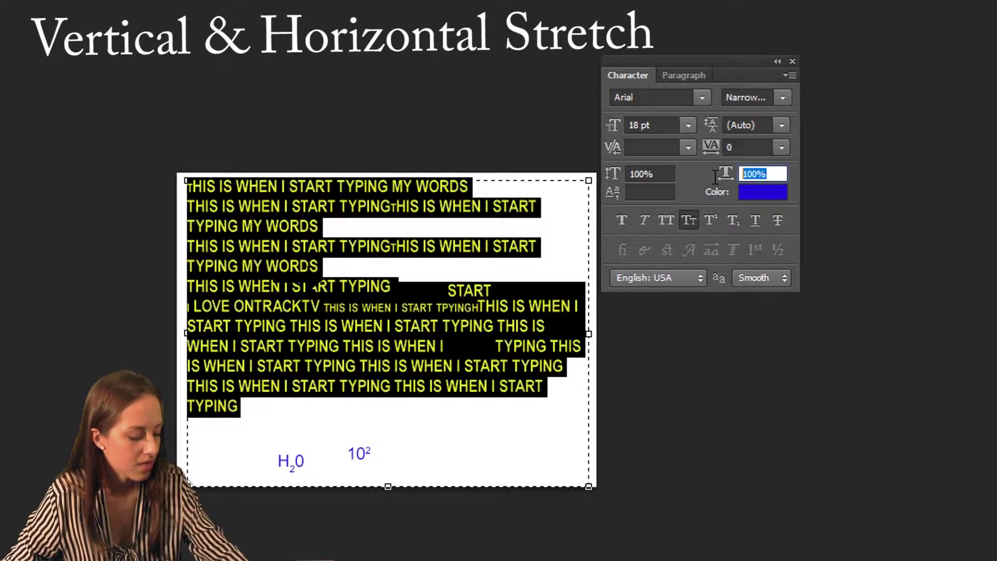
text(200)
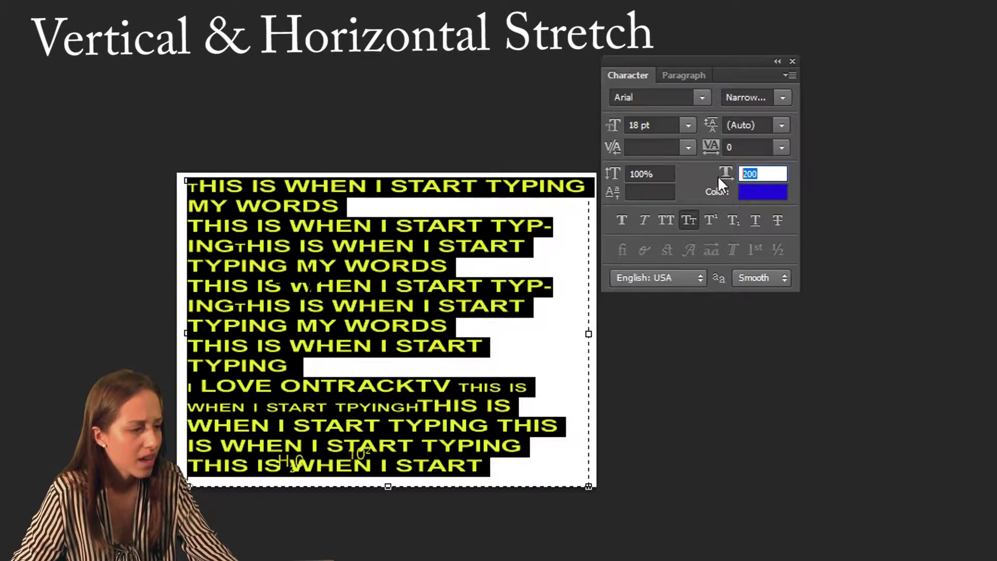
key(BackSpace)
key(BackSpace)
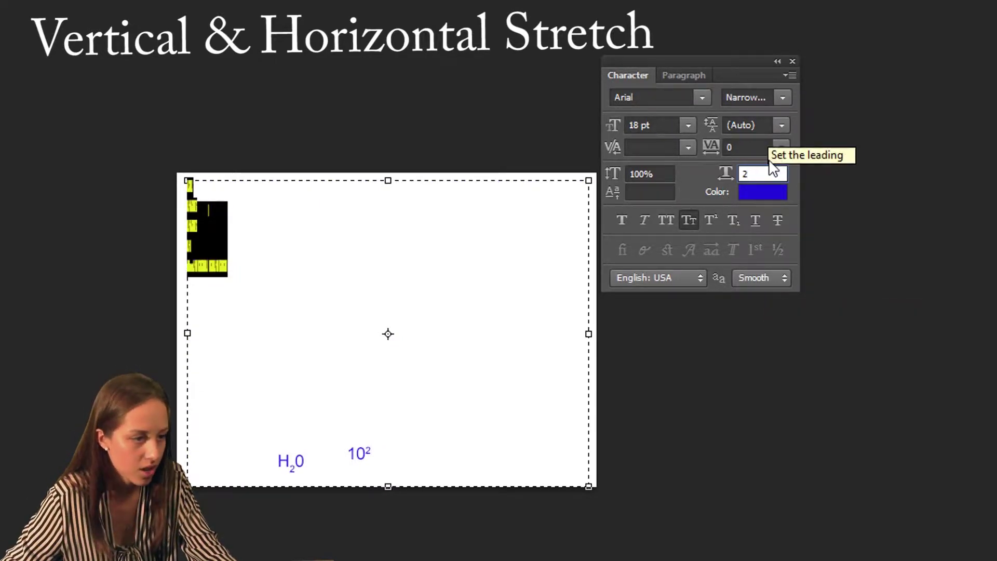
key(Return)
text(100)
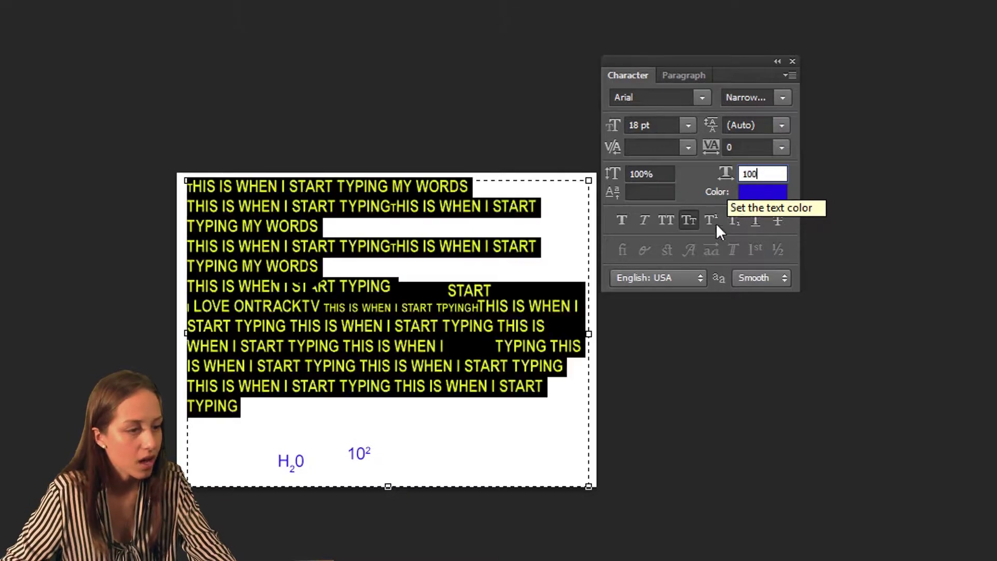
click(753, 193)
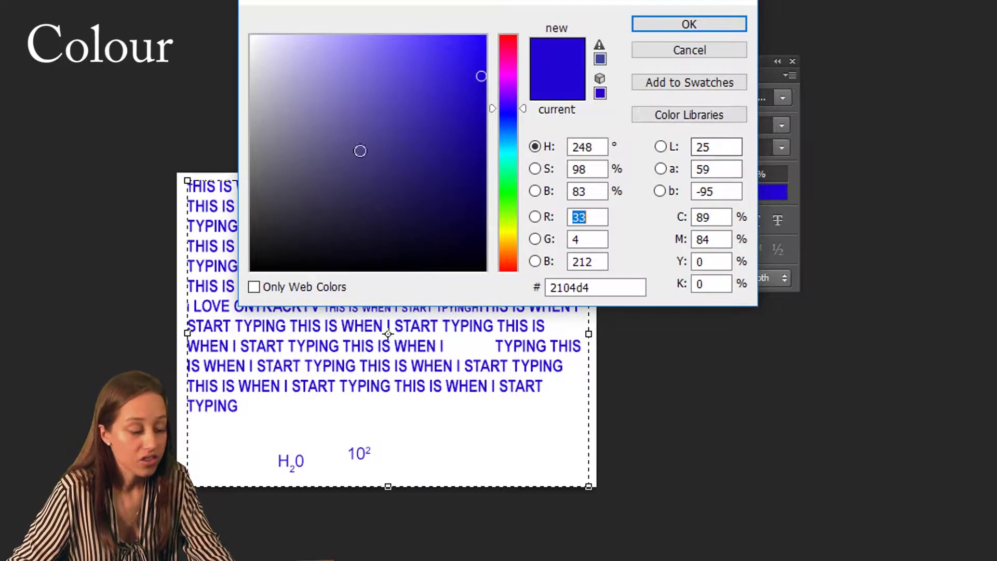
mouse_move(512, 160)
mouse_down()
mouse_move(509, 229)
mouse_move(509, 152)
mouse_up()
key(Escape)
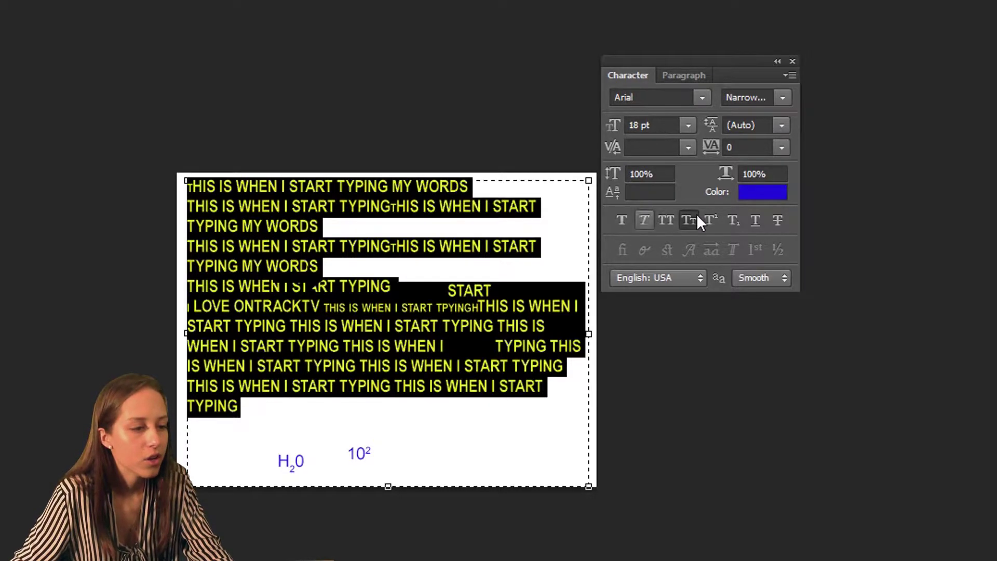
Toggle Faux Bold, Faux Italic and All Caps on and off, then turn on Small Caps.
click(621, 220)
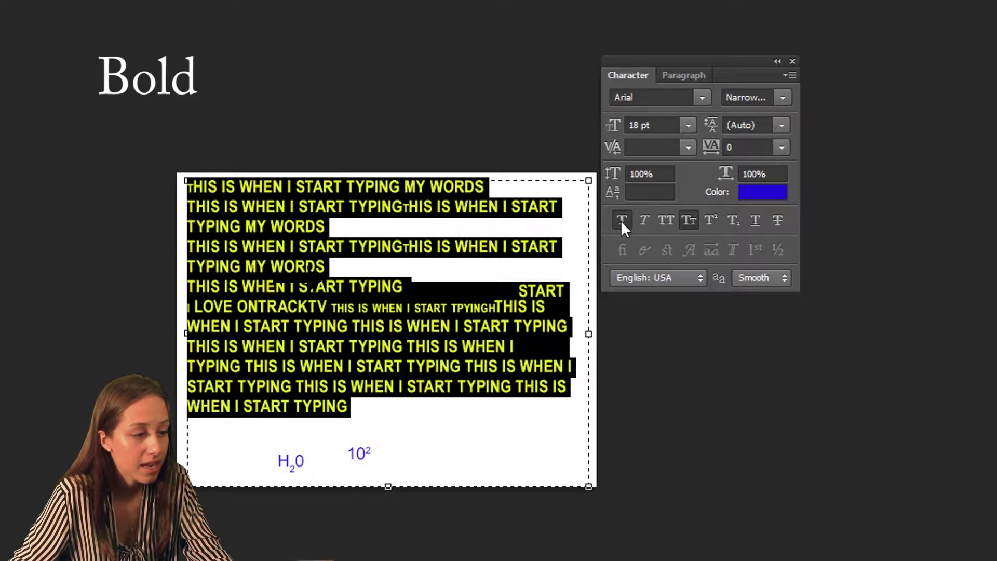
click(622, 220)
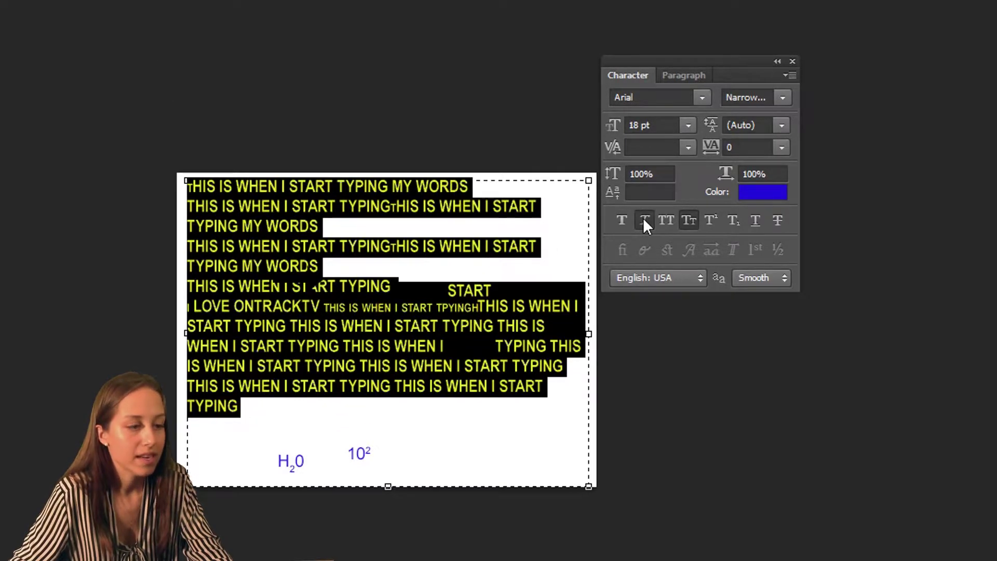
click(643, 219)
click(644, 219)
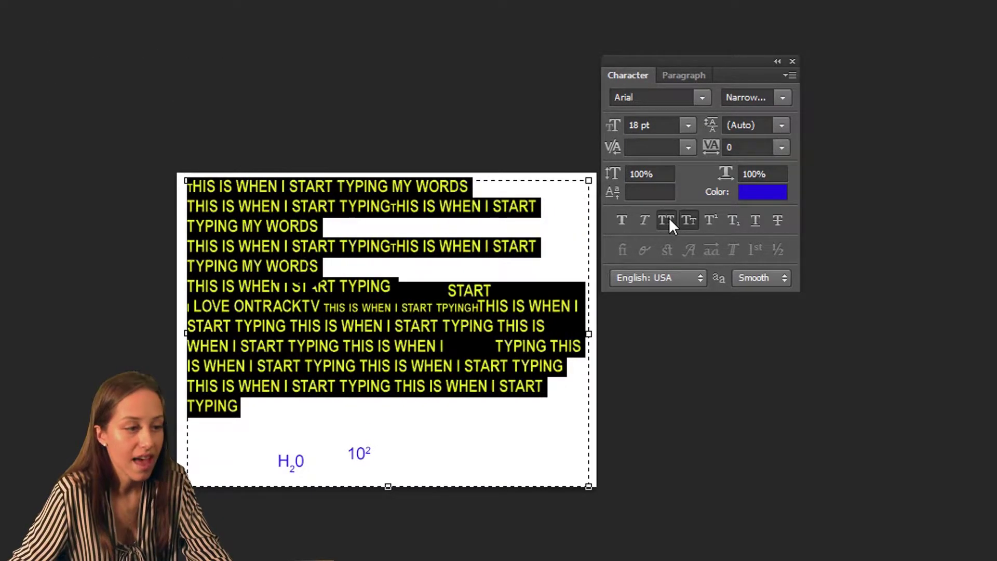
click(669, 219)
click(669, 218)
click(687, 220)
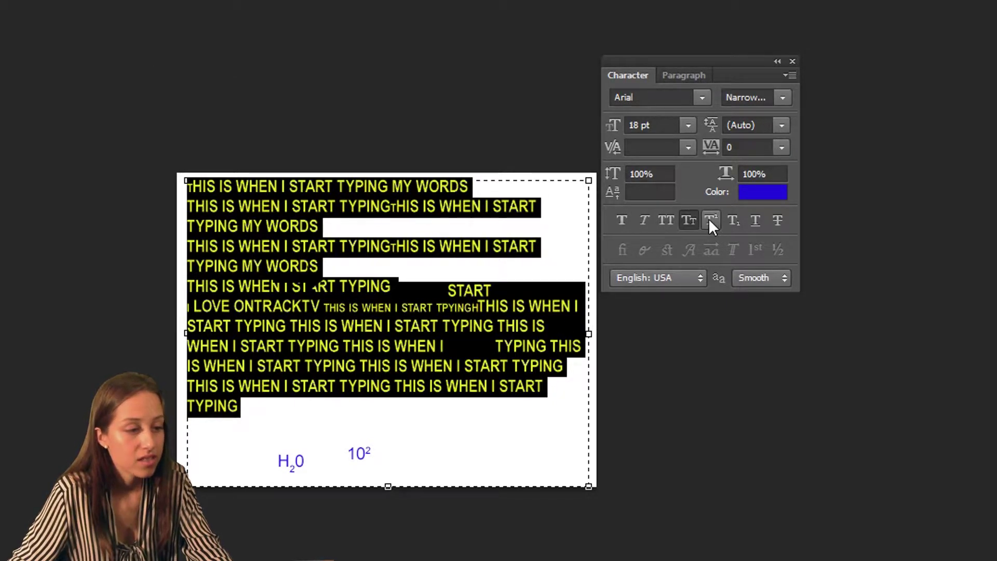
Inspect the small-caps text, then apply Underline and then Strikethrough to the whole paragraph.
click(407, 464)
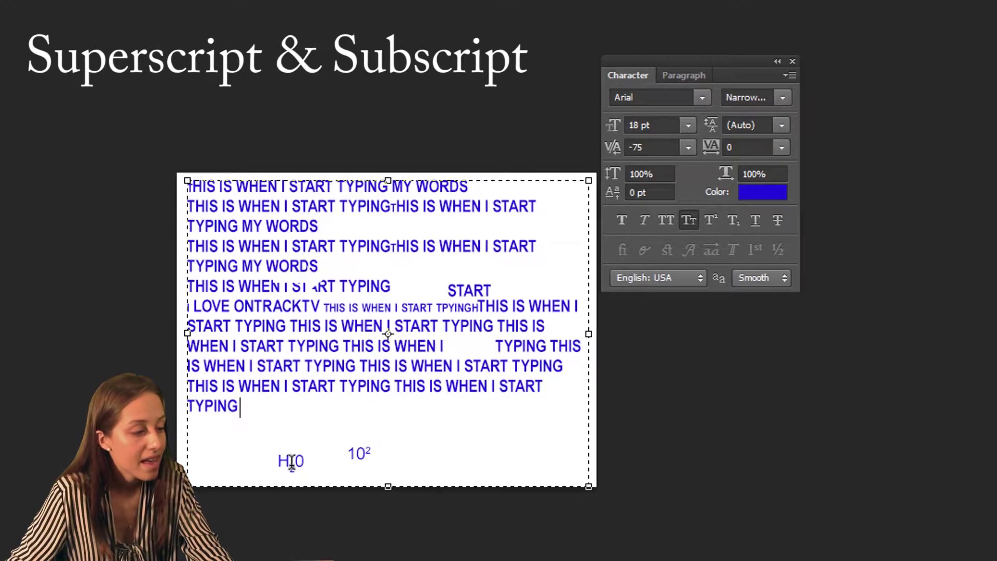
double_click(265, 416)
click(266, 423)
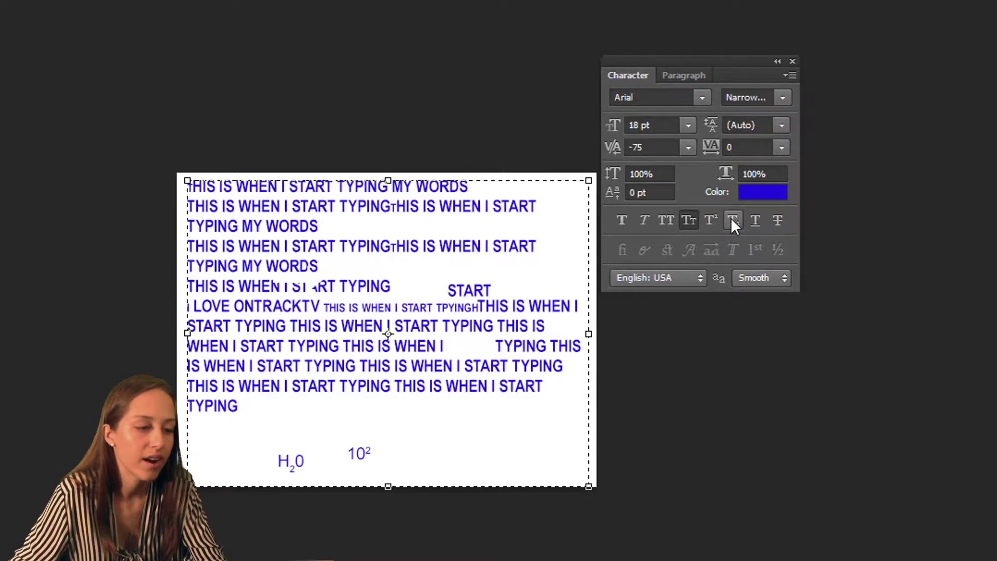
key(ctrl+a)
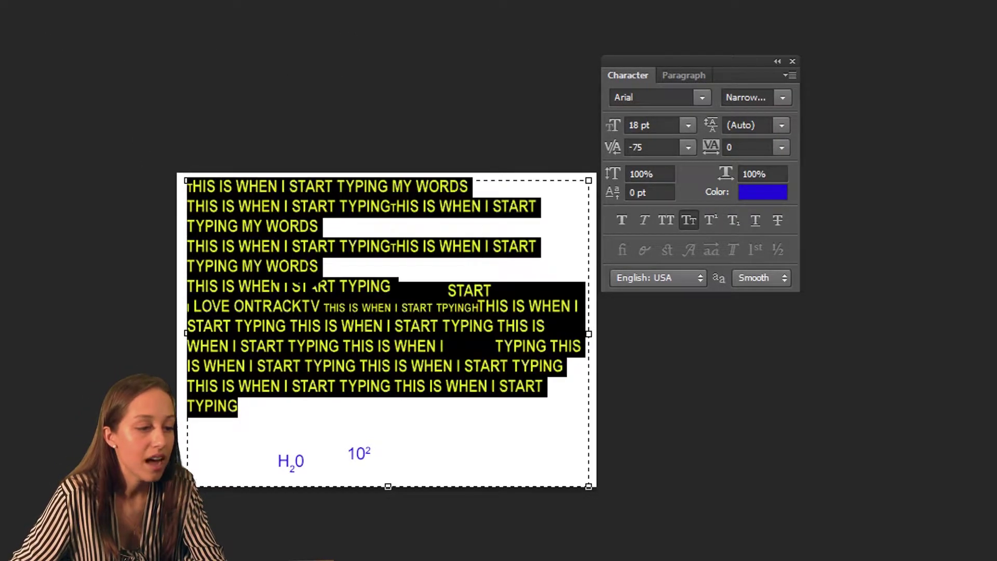
click(757, 223)
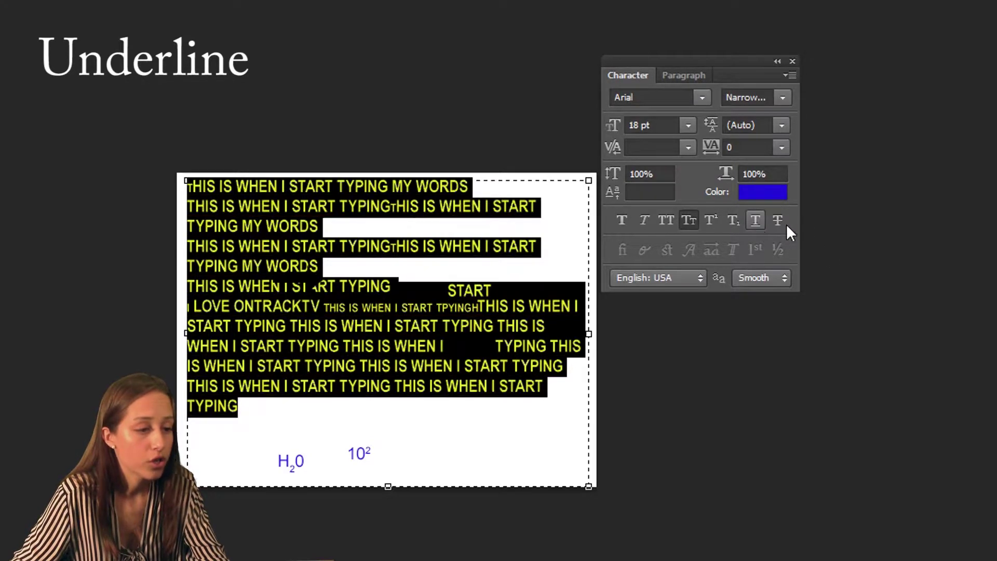
click(785, 224)
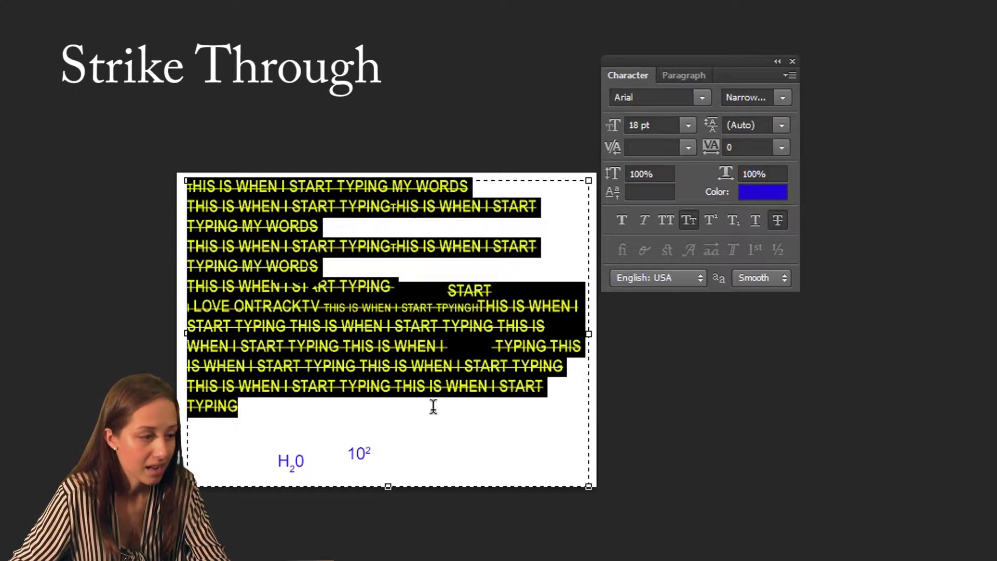
click(252, 455)
Remove Strikethrough and Small Caps from the whole paragraph, leaving it plain.
key(ctrl+a)
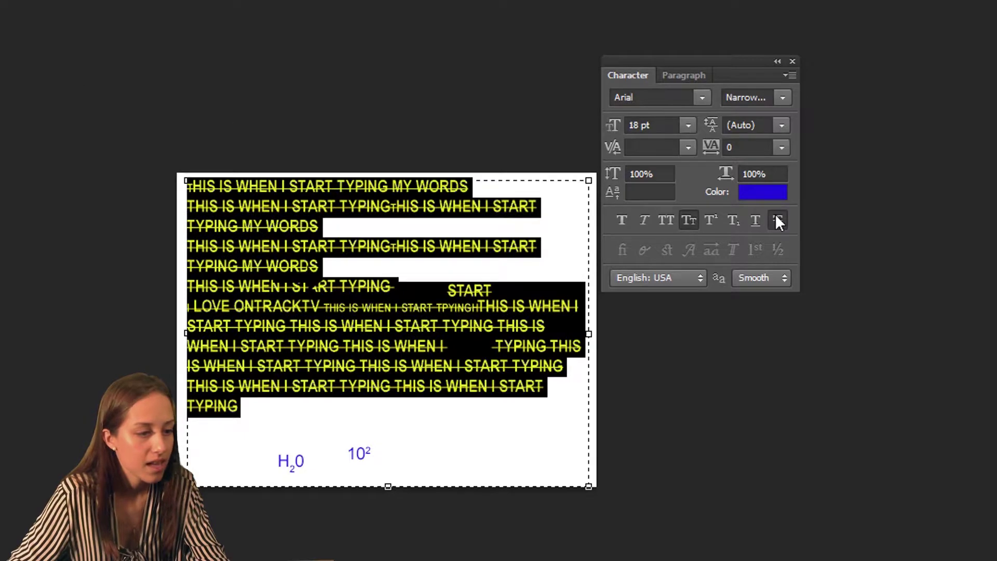
click(777, 220)
click(690, 219)
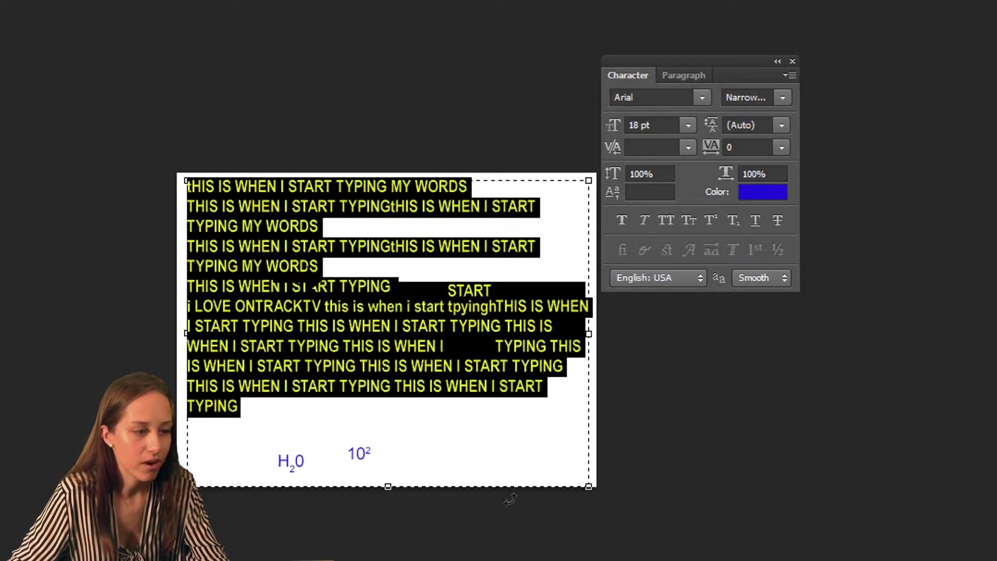
click(489, 439)
click(695, 275)
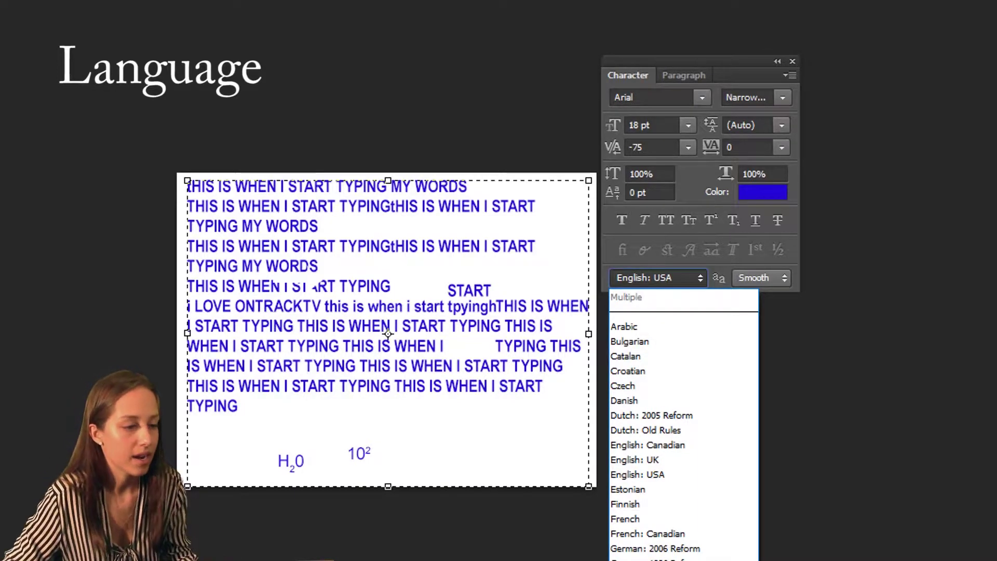
click(783, 278)
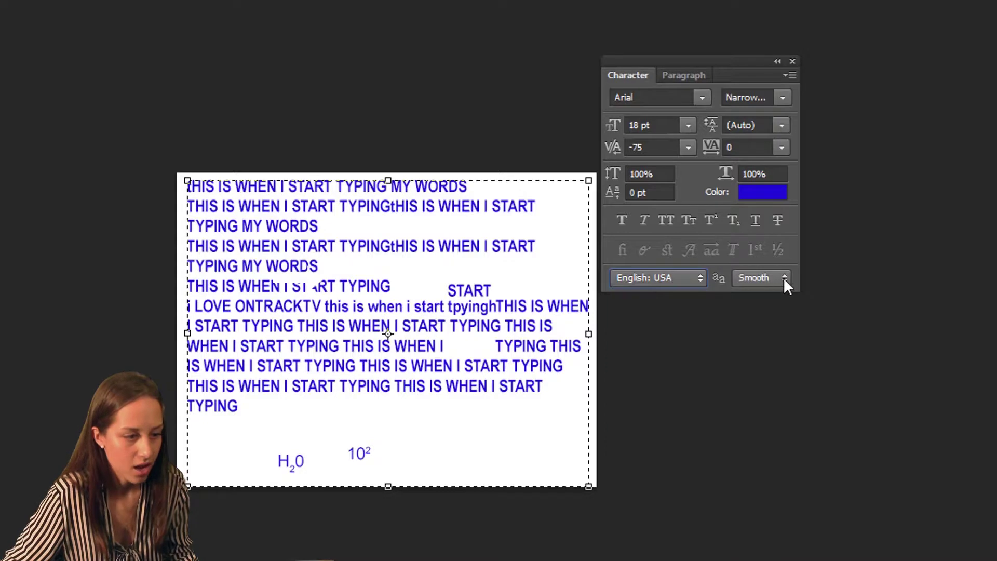
click(783, 278)
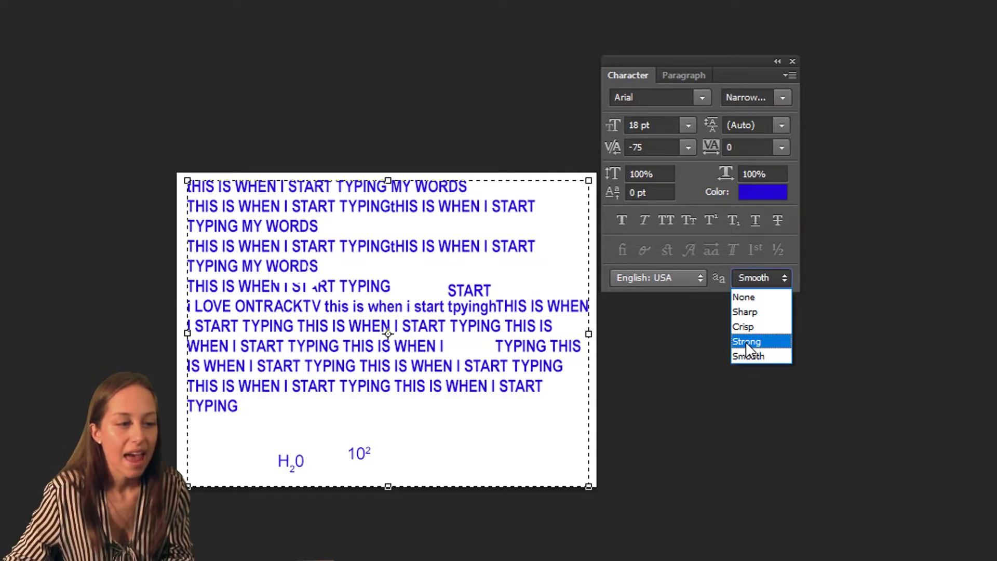
click(657, 192)
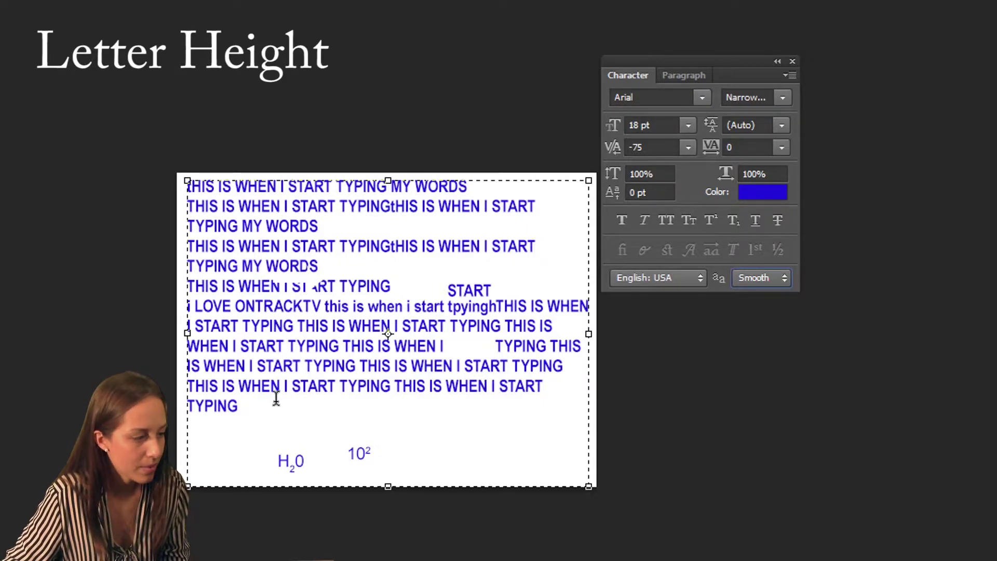
drag(289, 386, 238, 386)
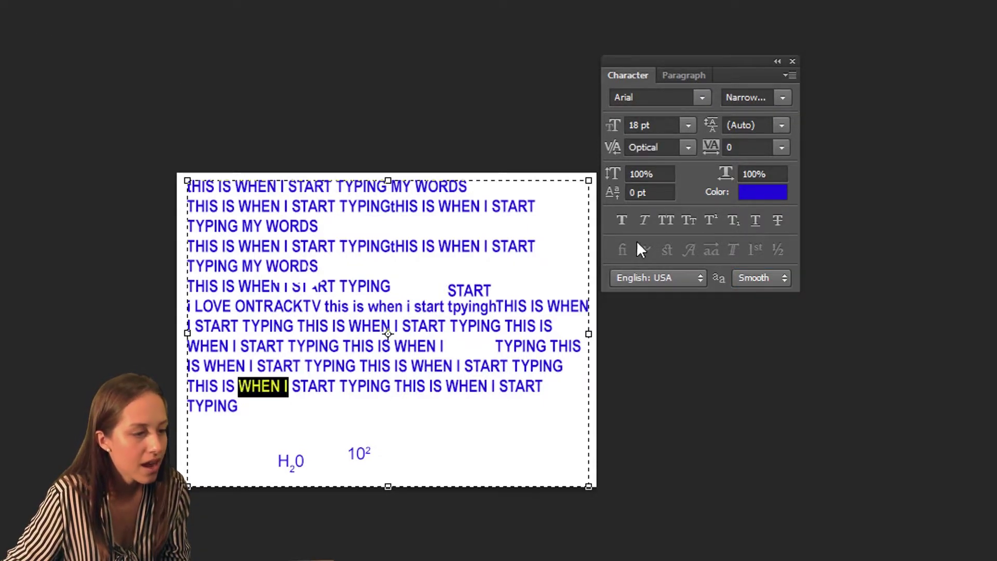
click(644, 192)
click(621, 195)
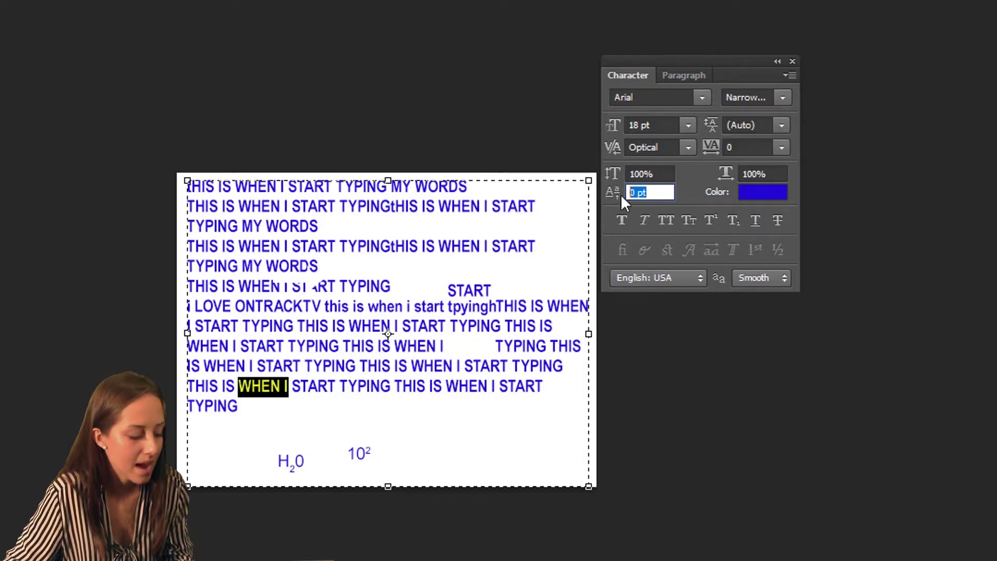
text(20)
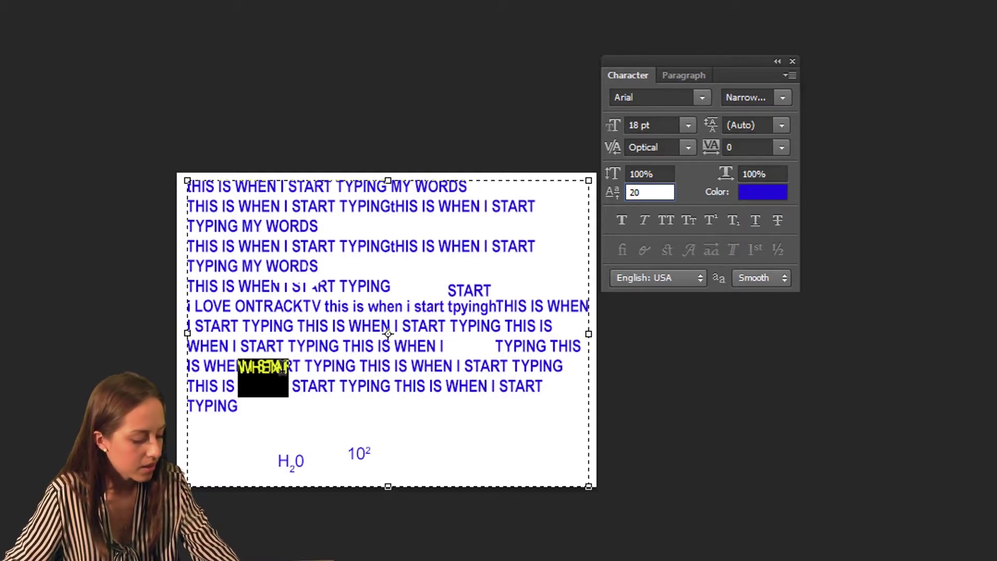
text(2)
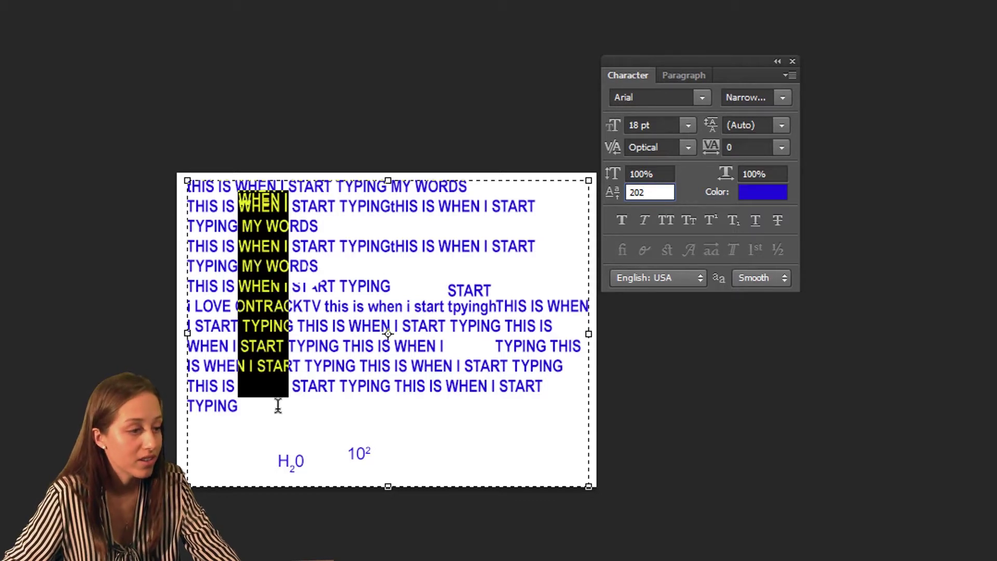
click(638, 195)
double_click(639, 193)
text(3)
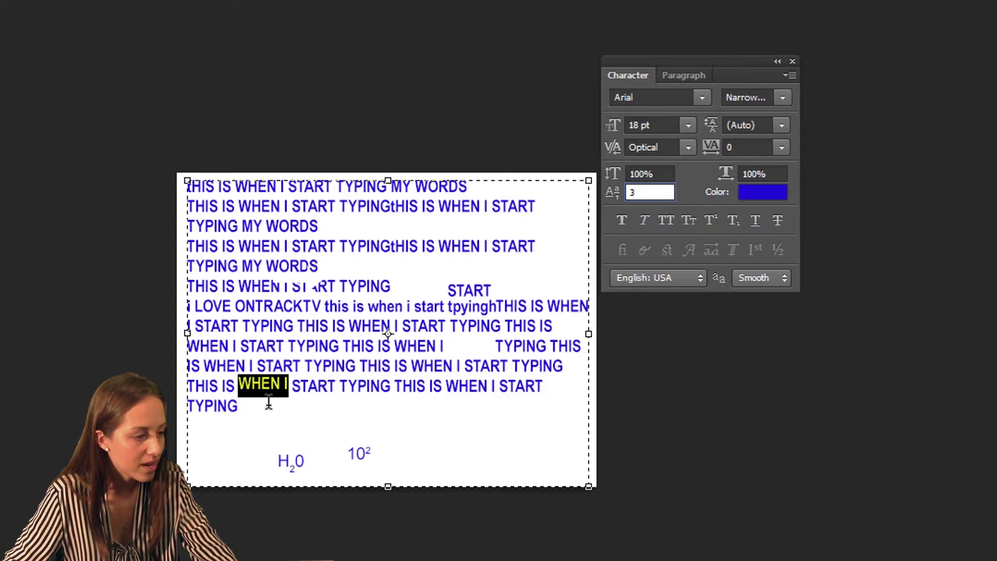
key(BackSpace)
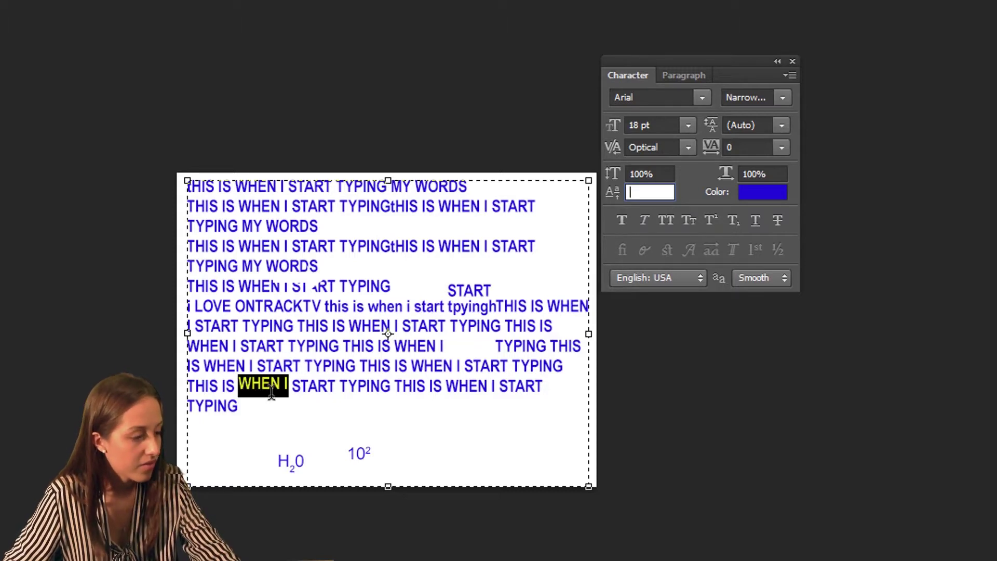
text(5)
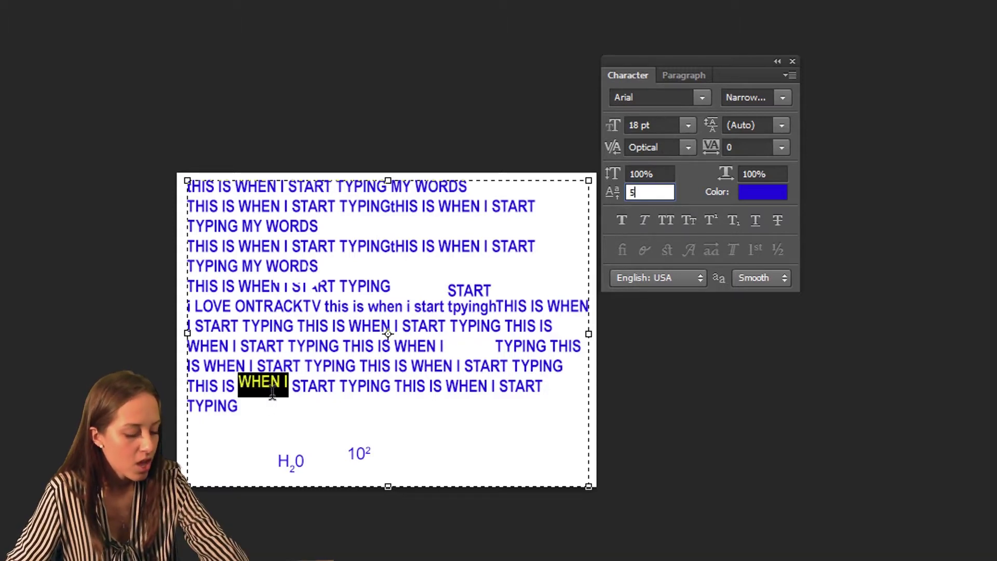
key(BackSpace)
text(0)
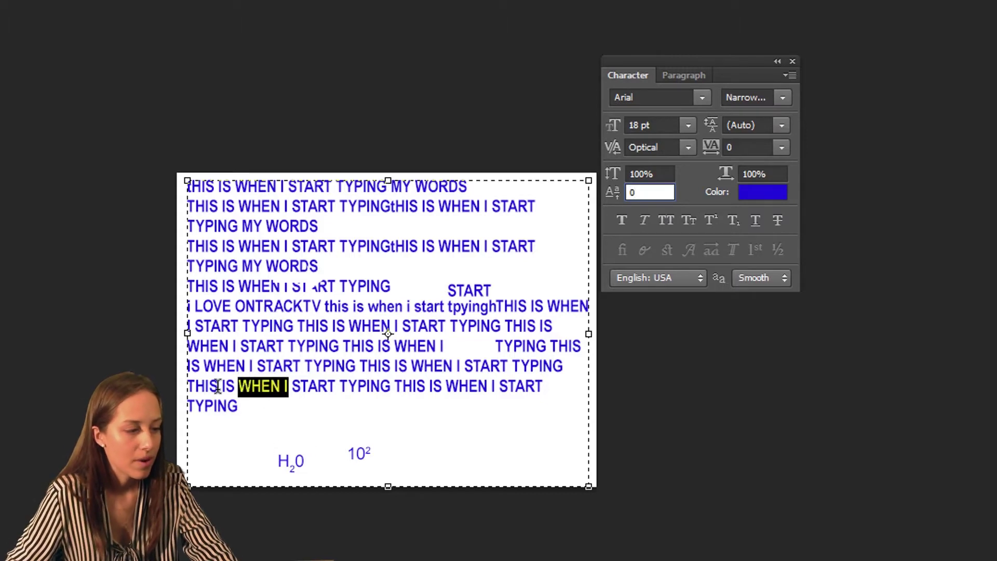